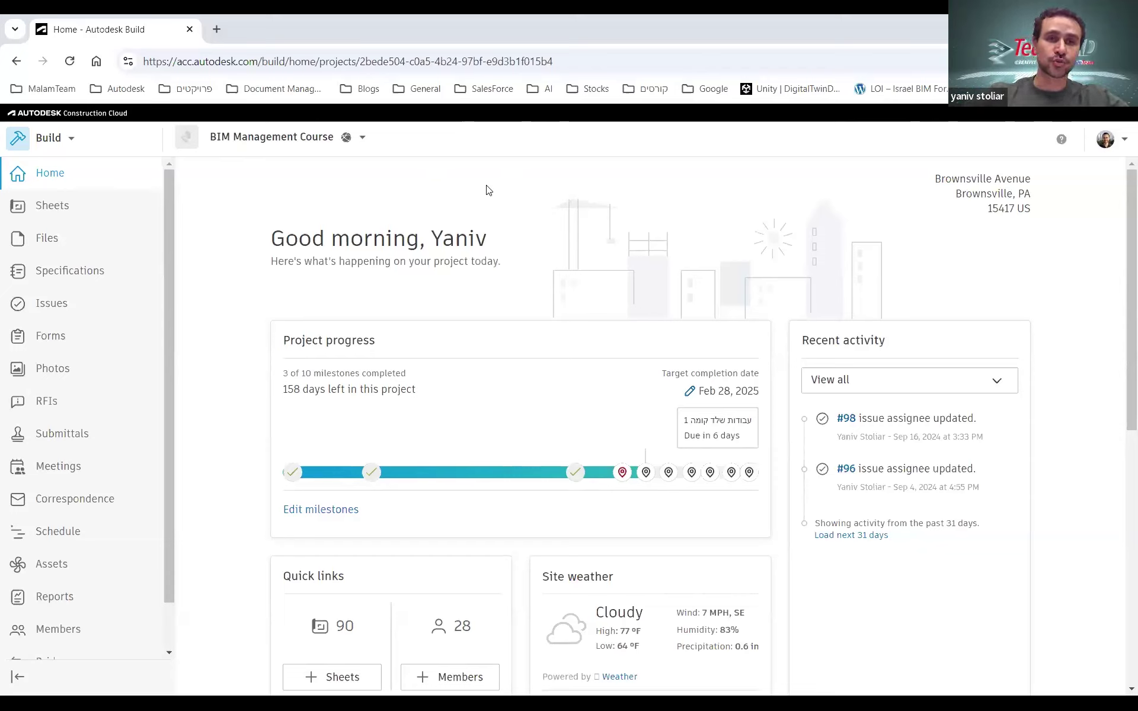
Review the modules available in the project and the Work status summary on the project home page.
left_click(61, 146)
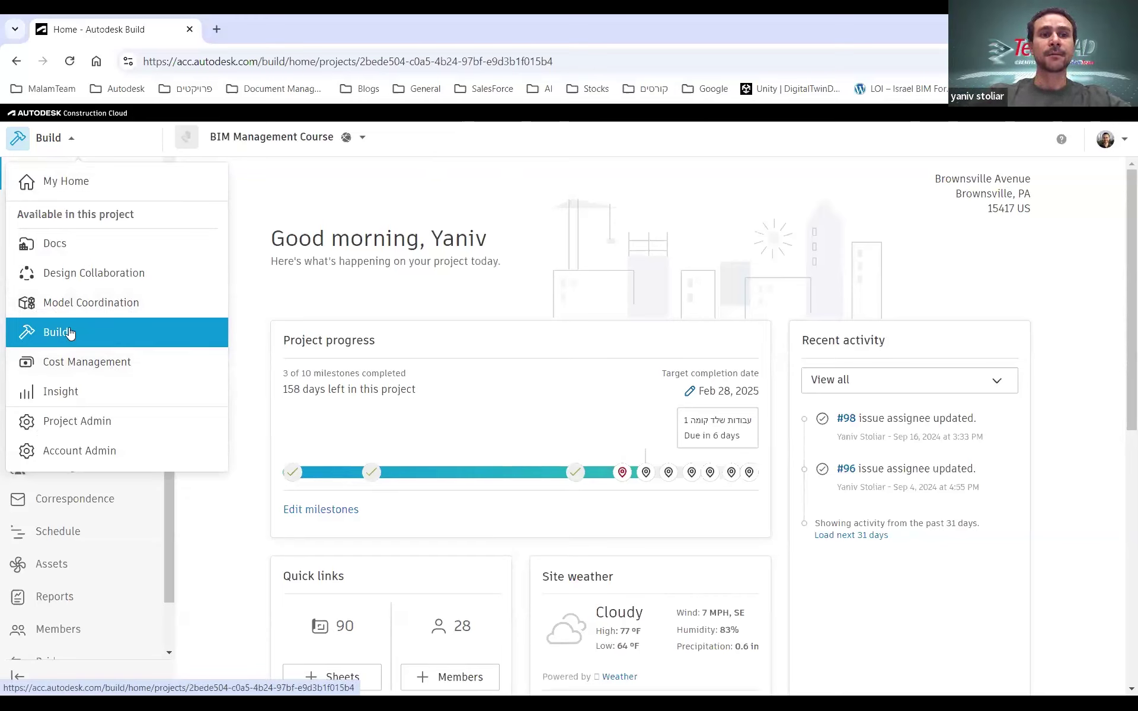
left_click(231, 273)
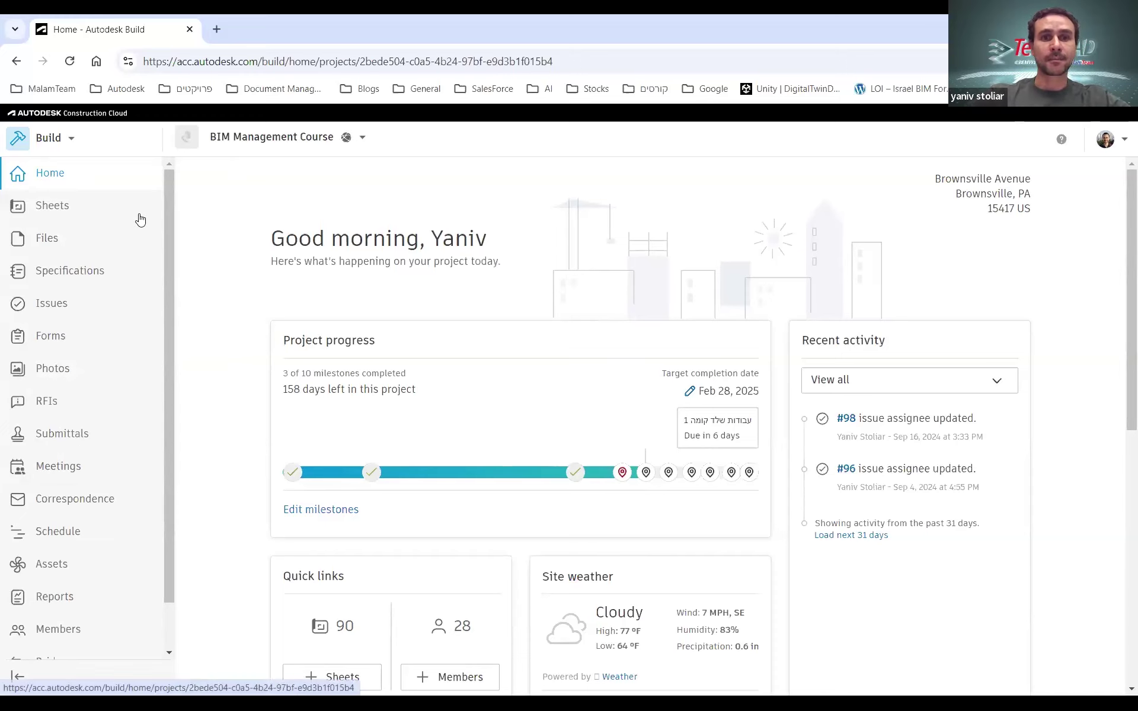
scroll(273, 297, "down", 9)
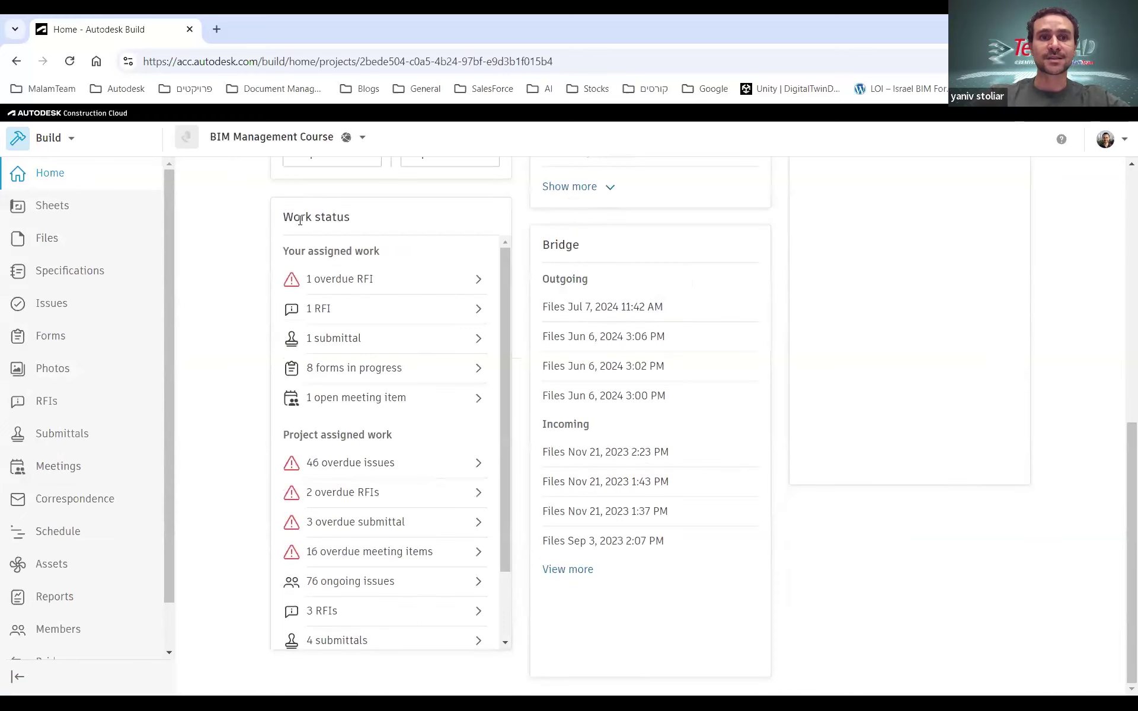
left_click_drag(281, 219, 382, 236)
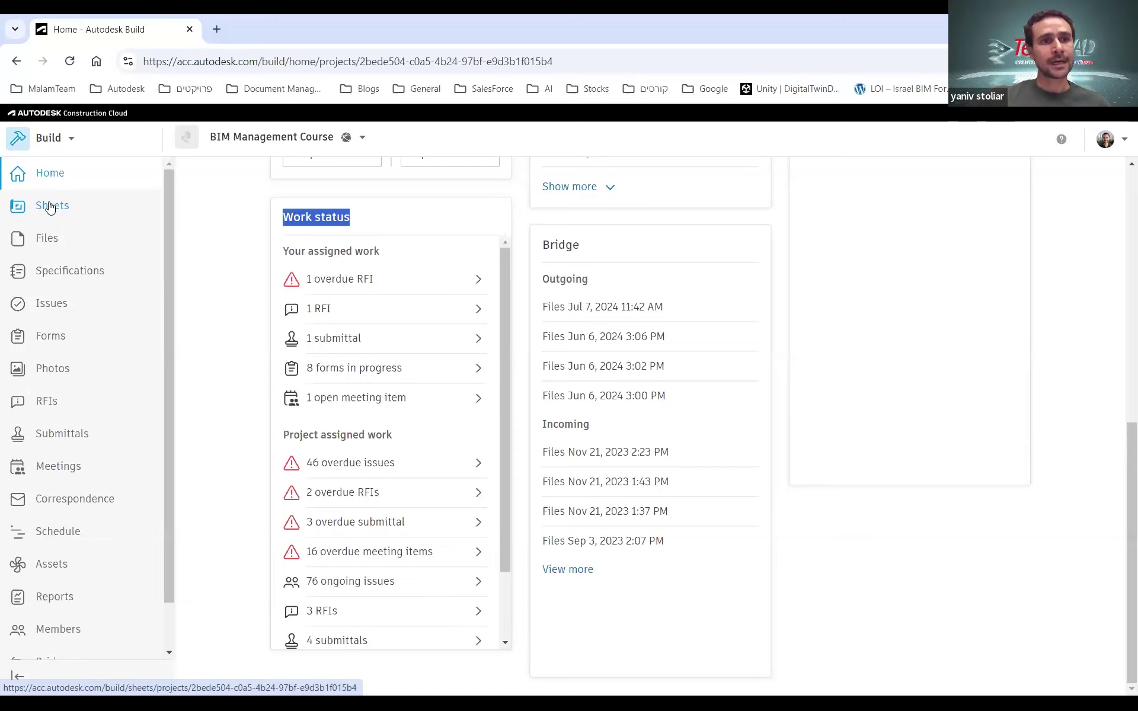
Open the project's Files to view the folder structure, and check the list of available modules.
left_click(29, 236)
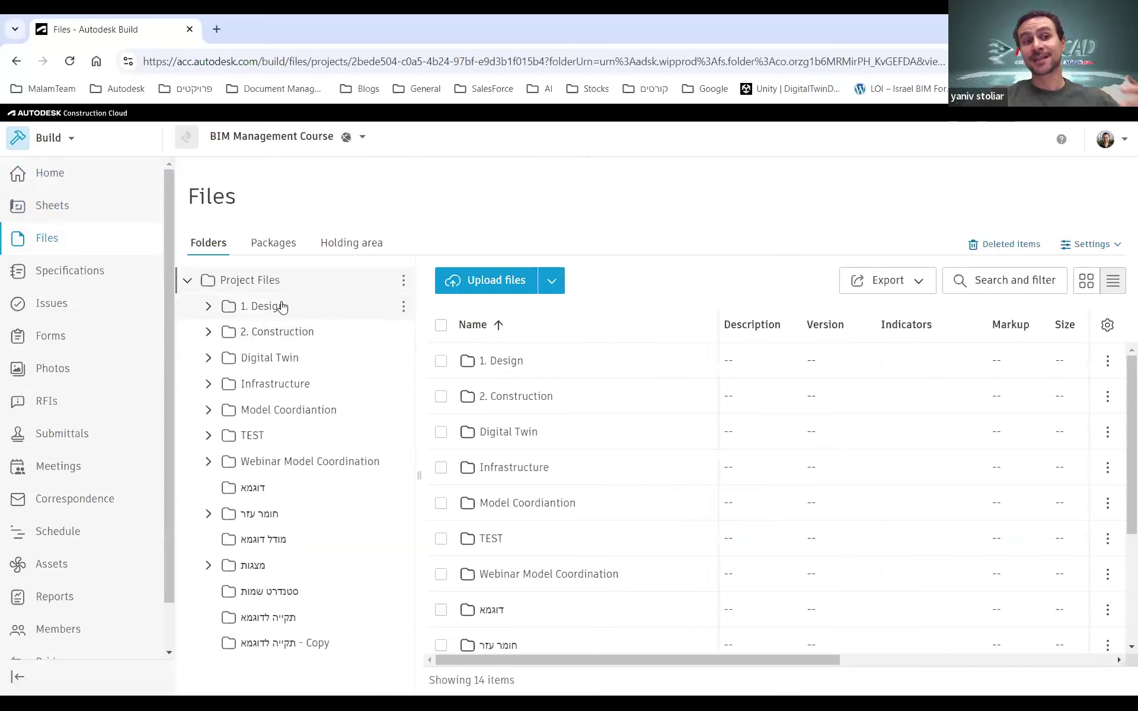
left_click(39, 140)
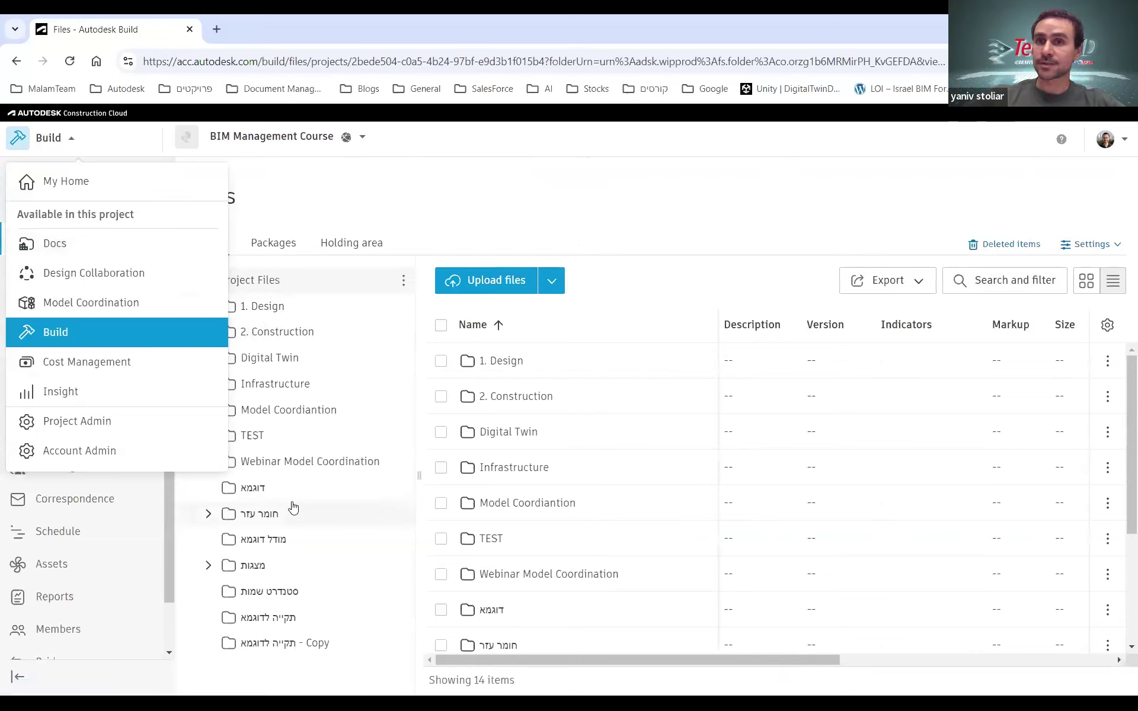
left_click(591, 188)
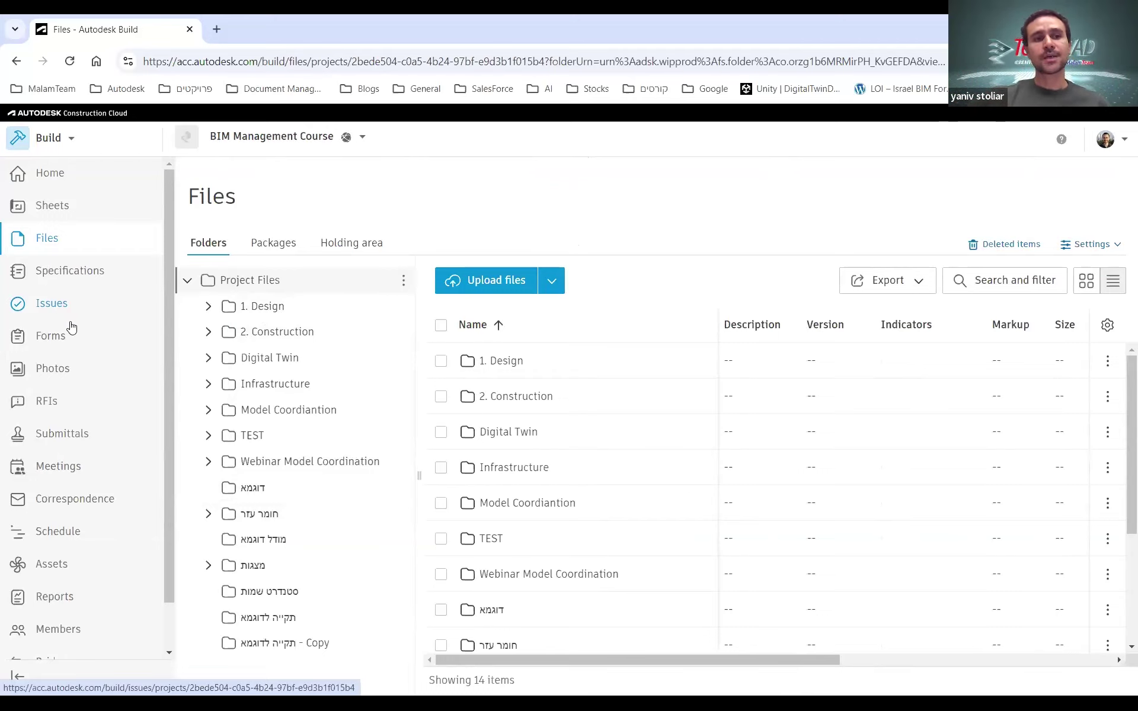
Open Forms and show the forms in the AW800 template folder under בקרת איכות > מיזוג אוויר.
left_click(59, 344)
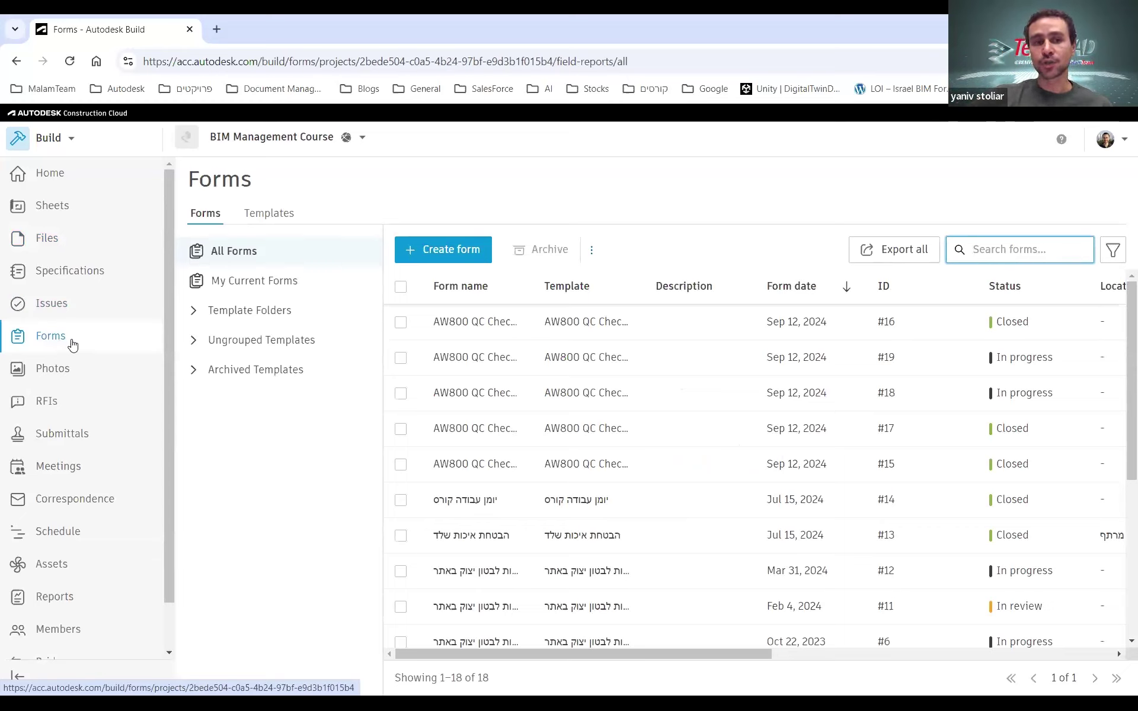
left_click(193, 310)
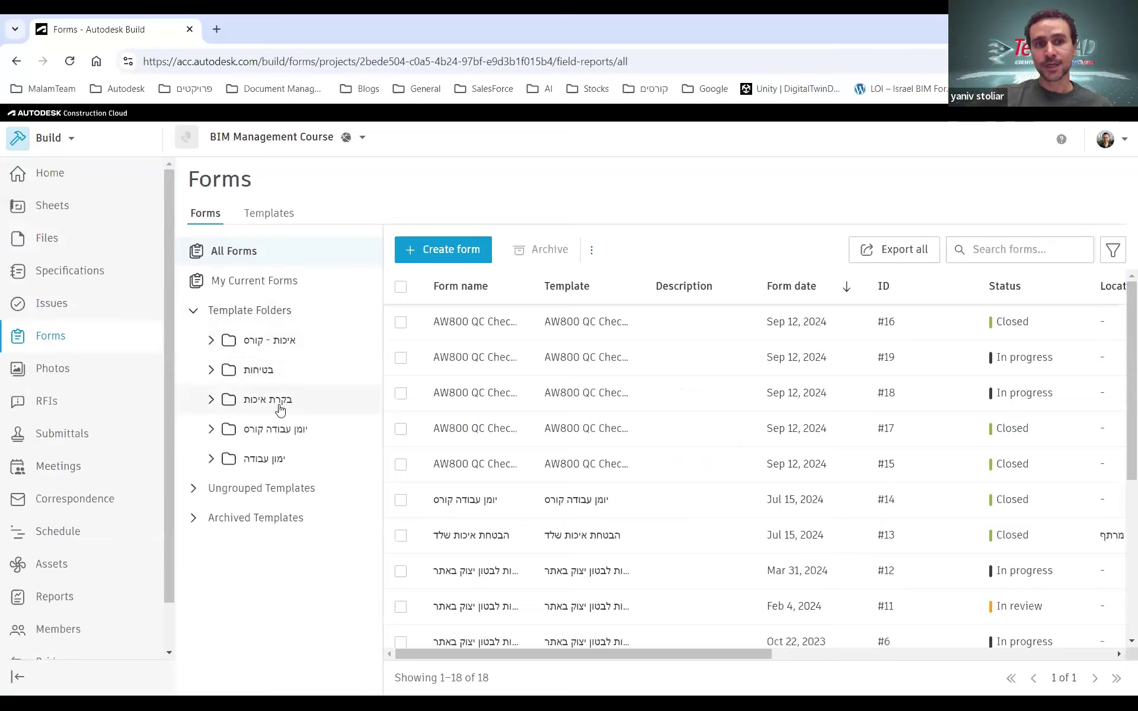
left_click(210, 402)
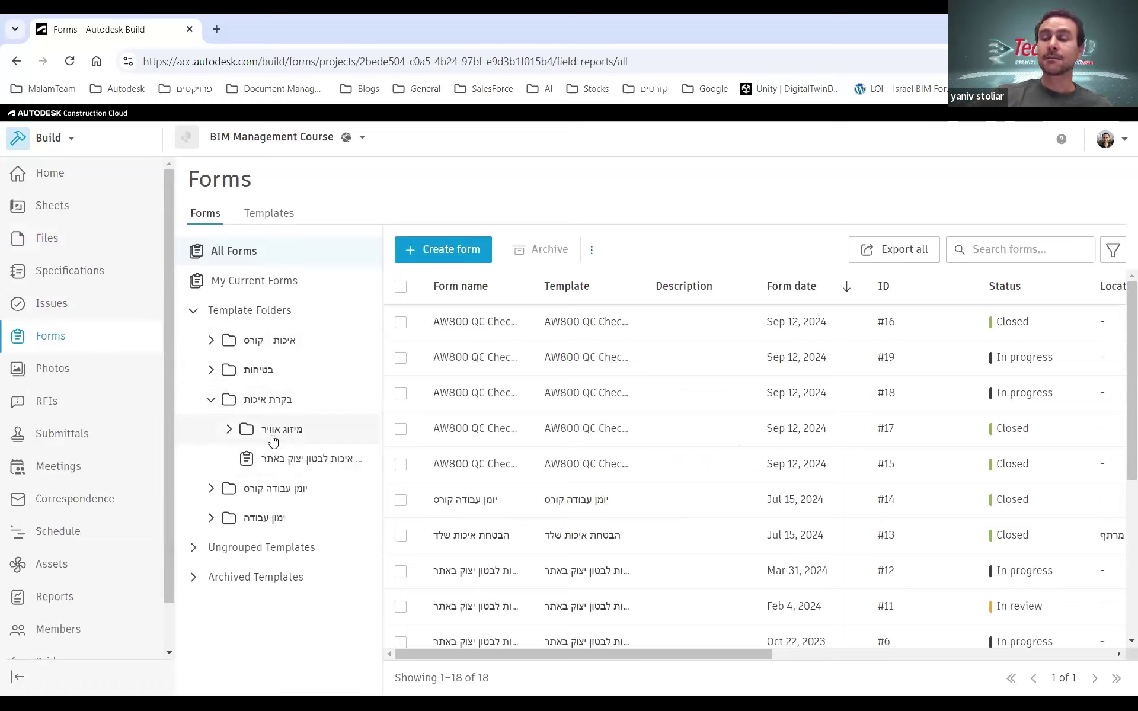
left_click(230, 431)
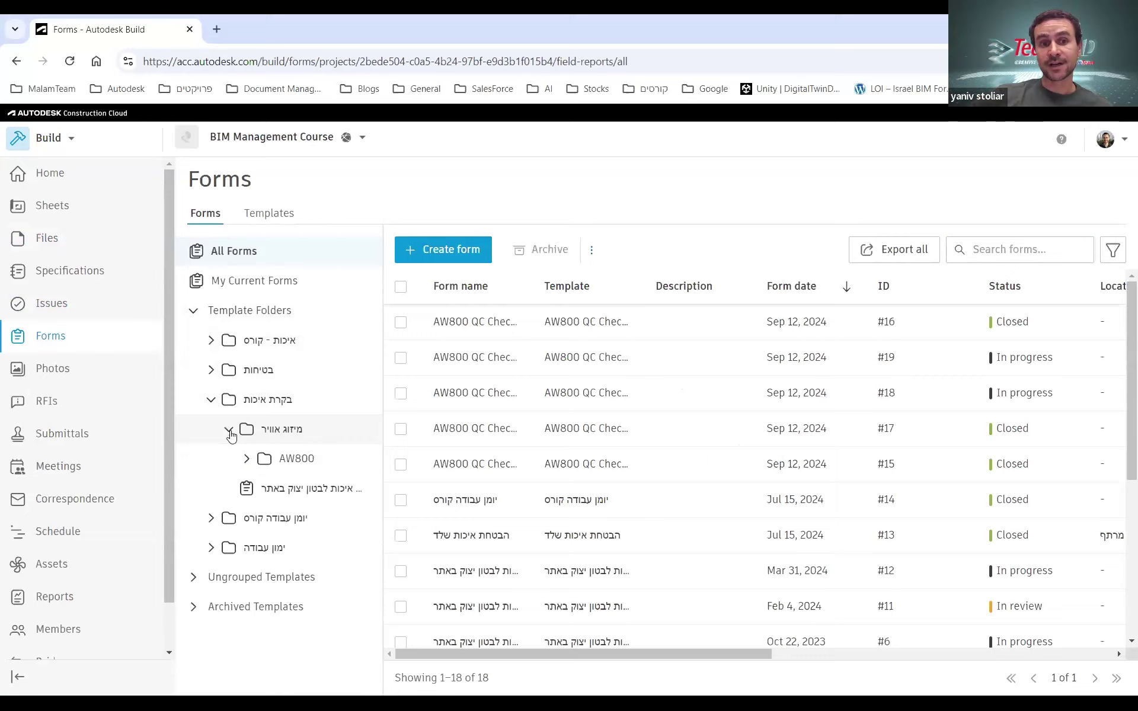
left_click(297, 460)
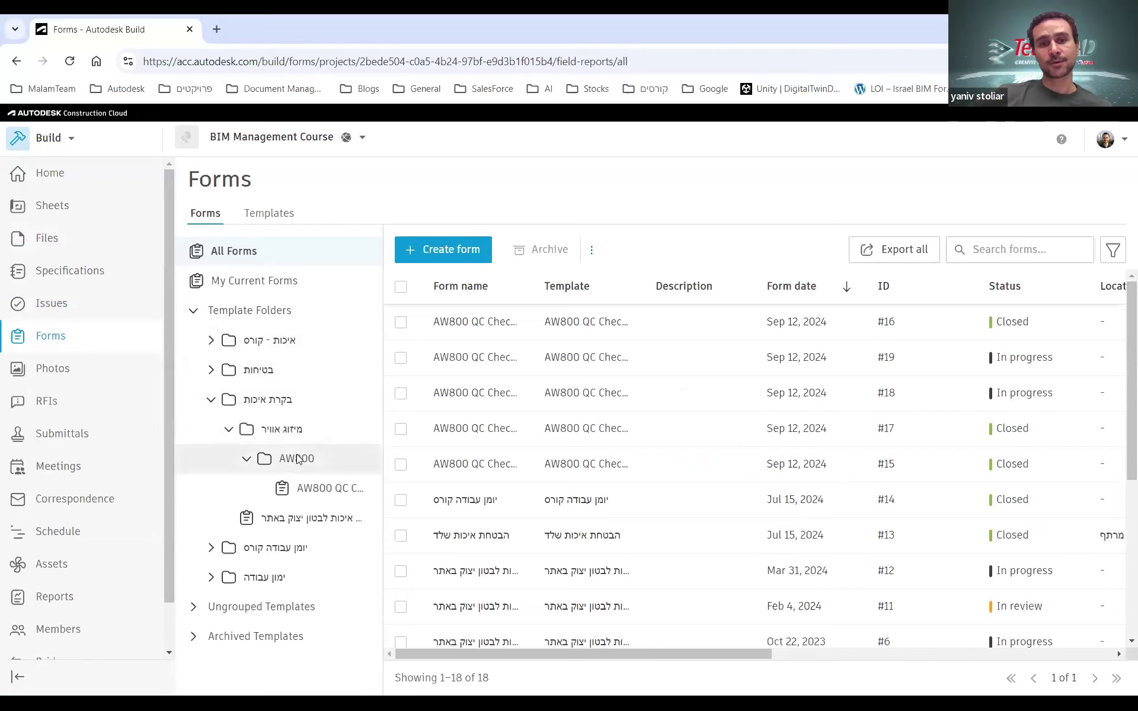
left_click(297, 459)
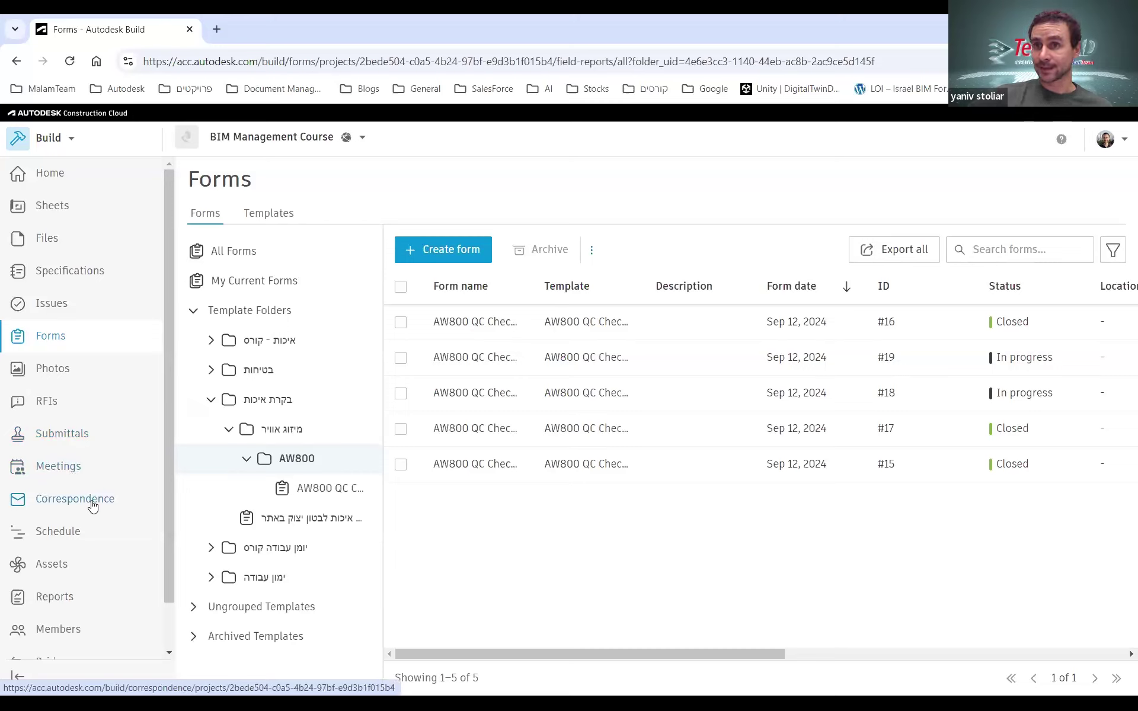
Open Assets with the side navigation collapsed and expand the אינסטלציה and חשמל categories under בניין A.
left_click(44, 567)
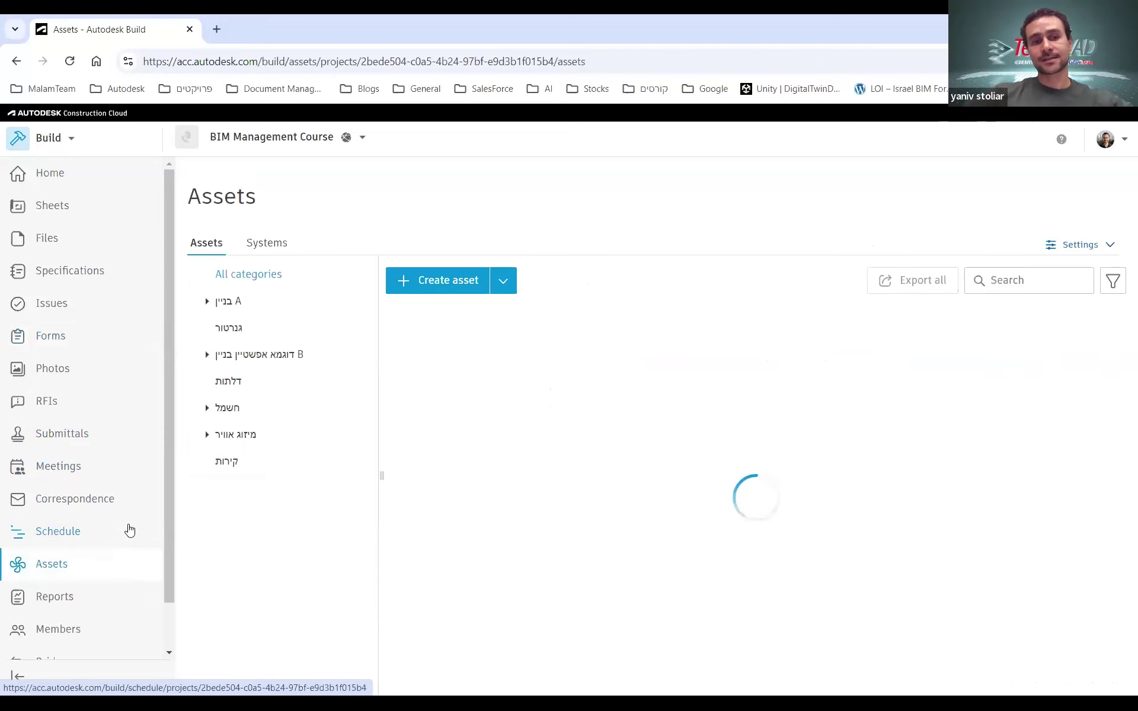
left_click(18, 677)
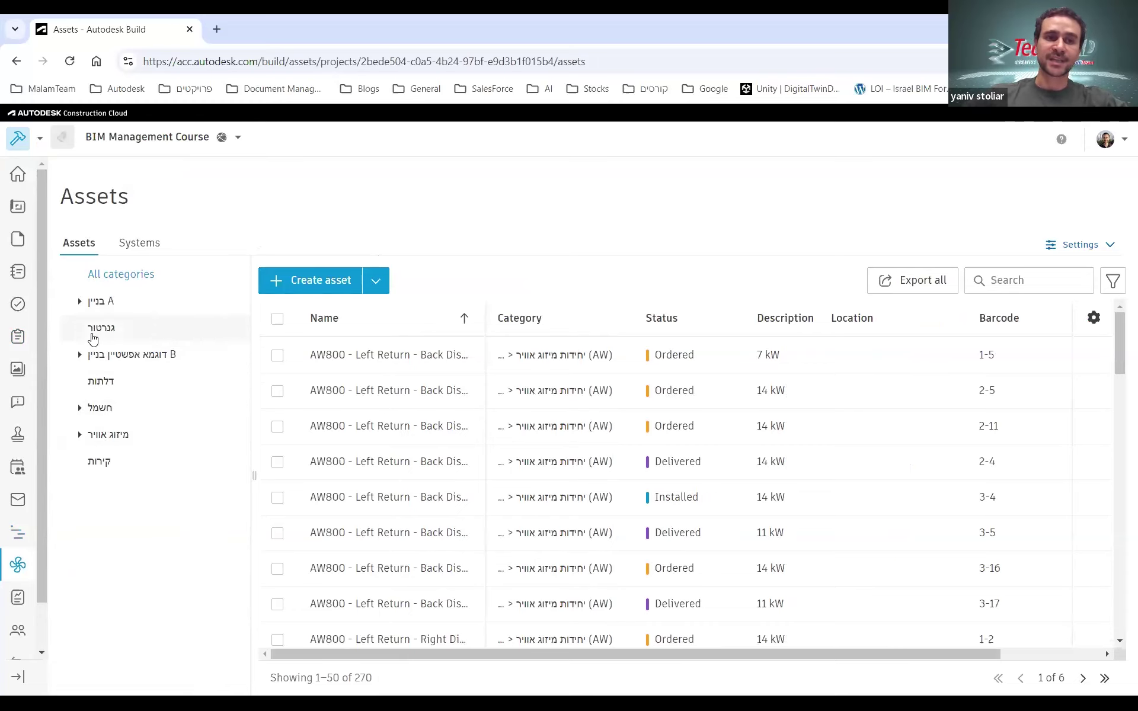
left_click(79, 302)
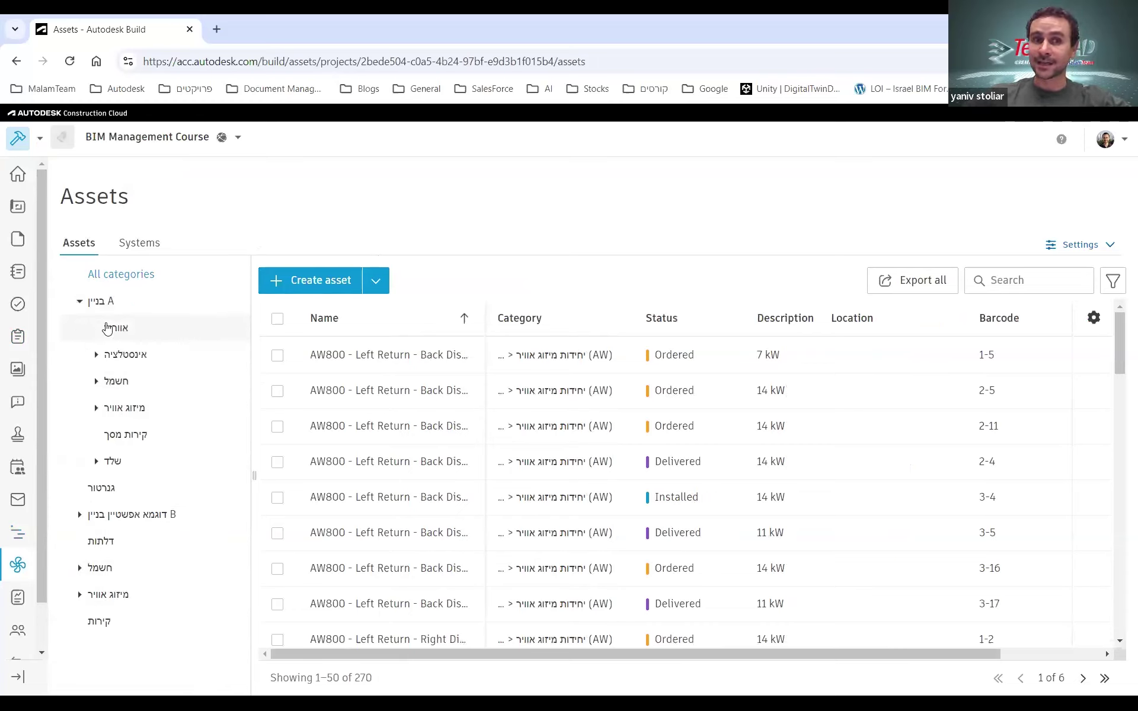
left_click(95, 353)
left_click(96, 461)
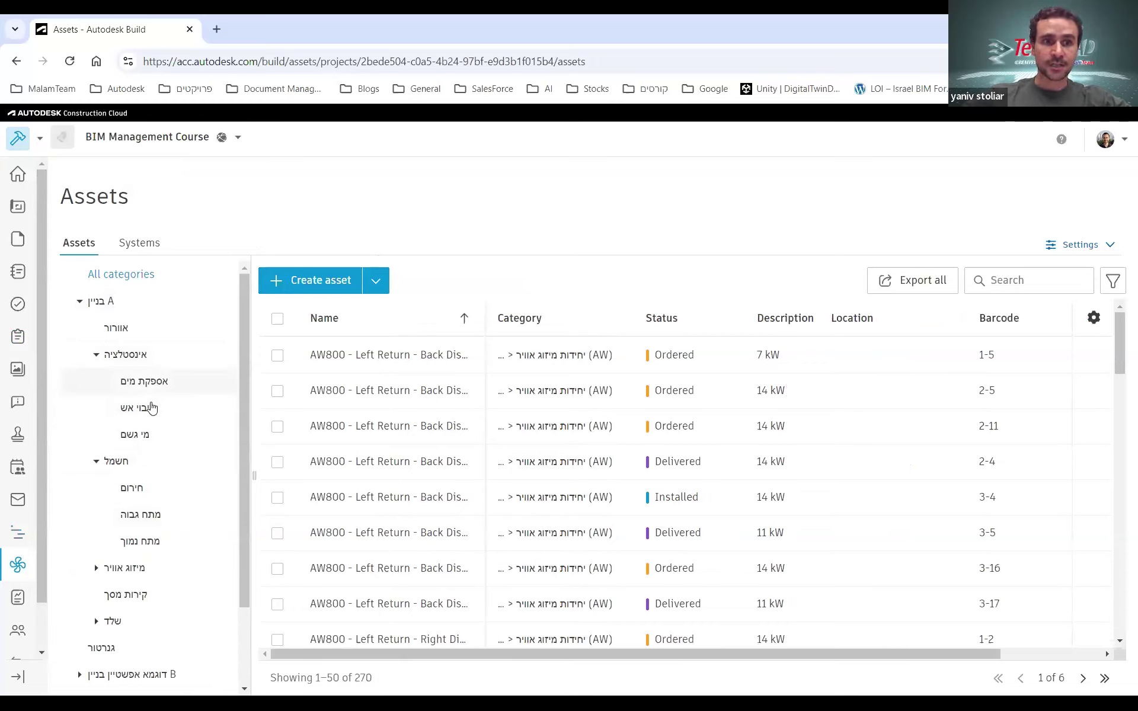
Expand the מיזוג אוויר category under בניין A and list only the יחידות מיזוג אוויר (AW) assets.
scroll(146, 446, "down", 1)
scroll(145, 445, "down", 1)
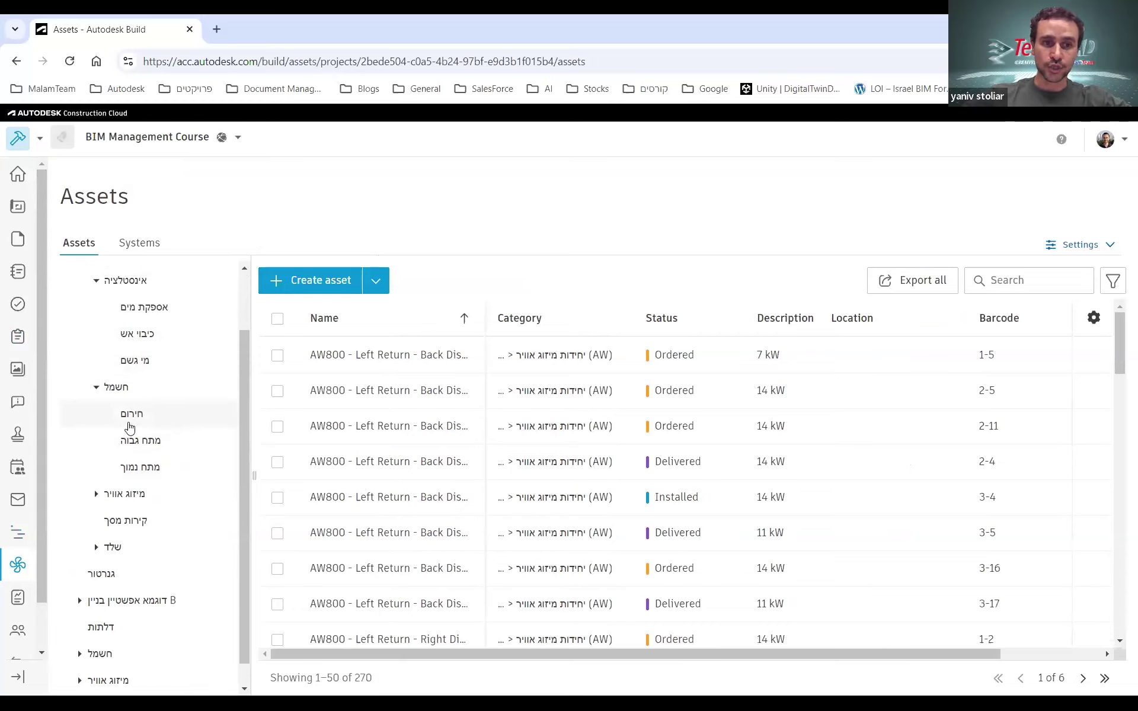
left_click(97, 496)
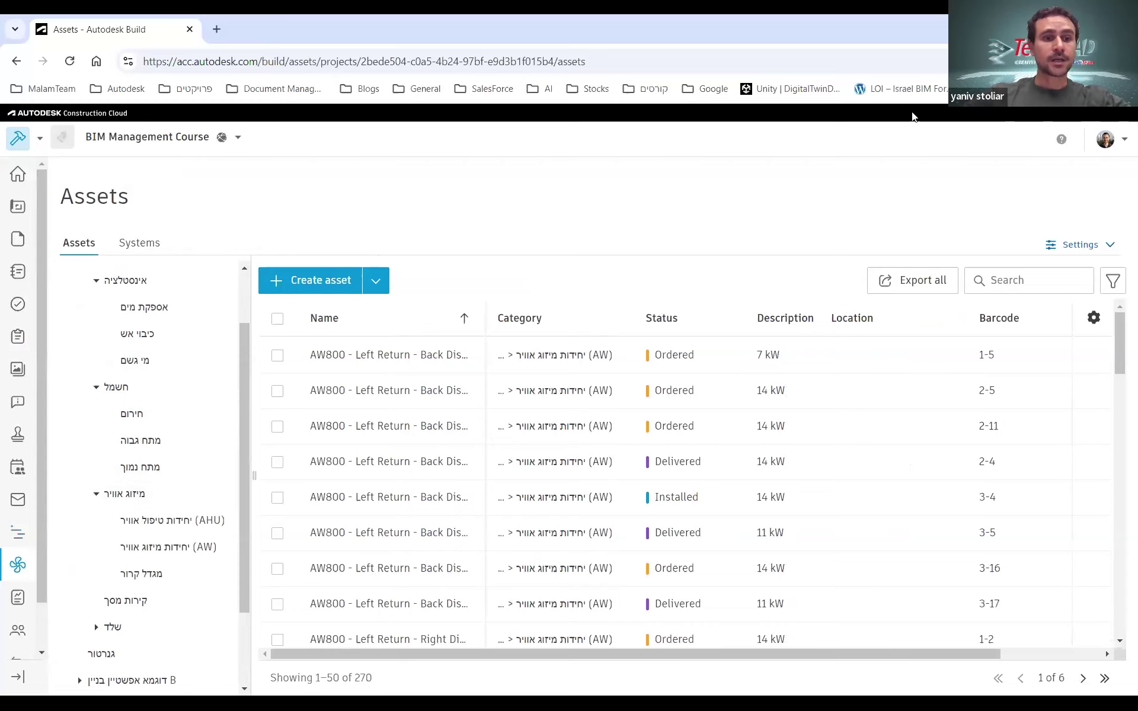
left_click(184, 549)
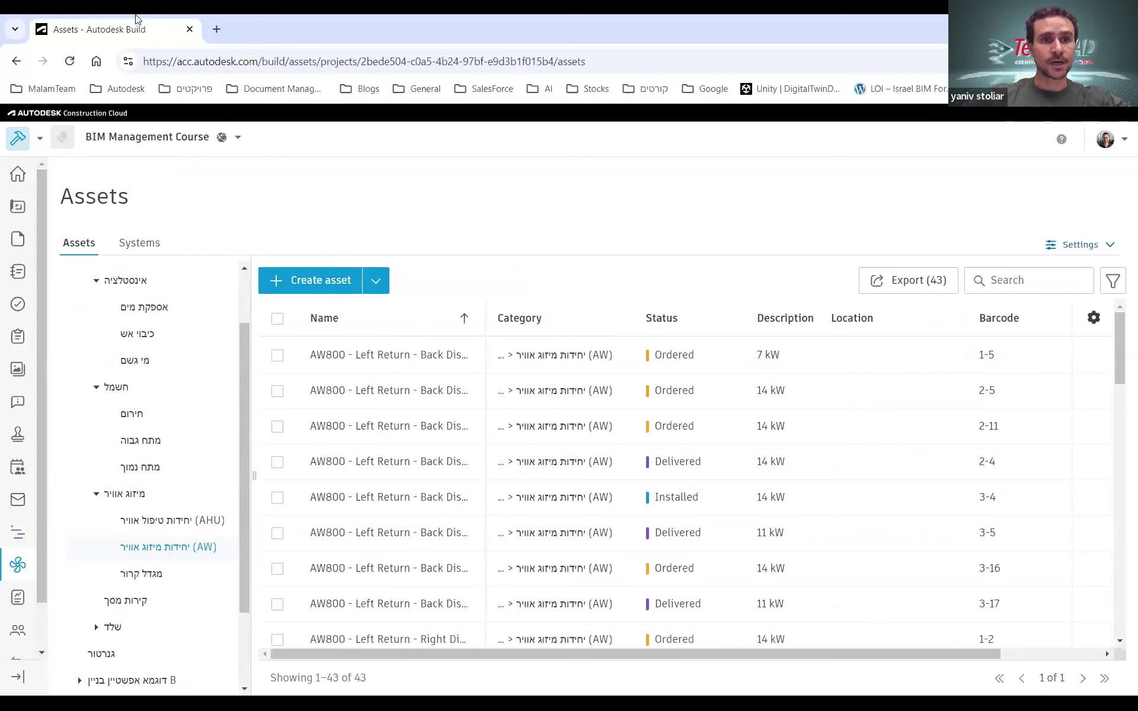
Open the details of the first AW800 asset in the list and view its available status options without changing the status.
left_click(389, 354)
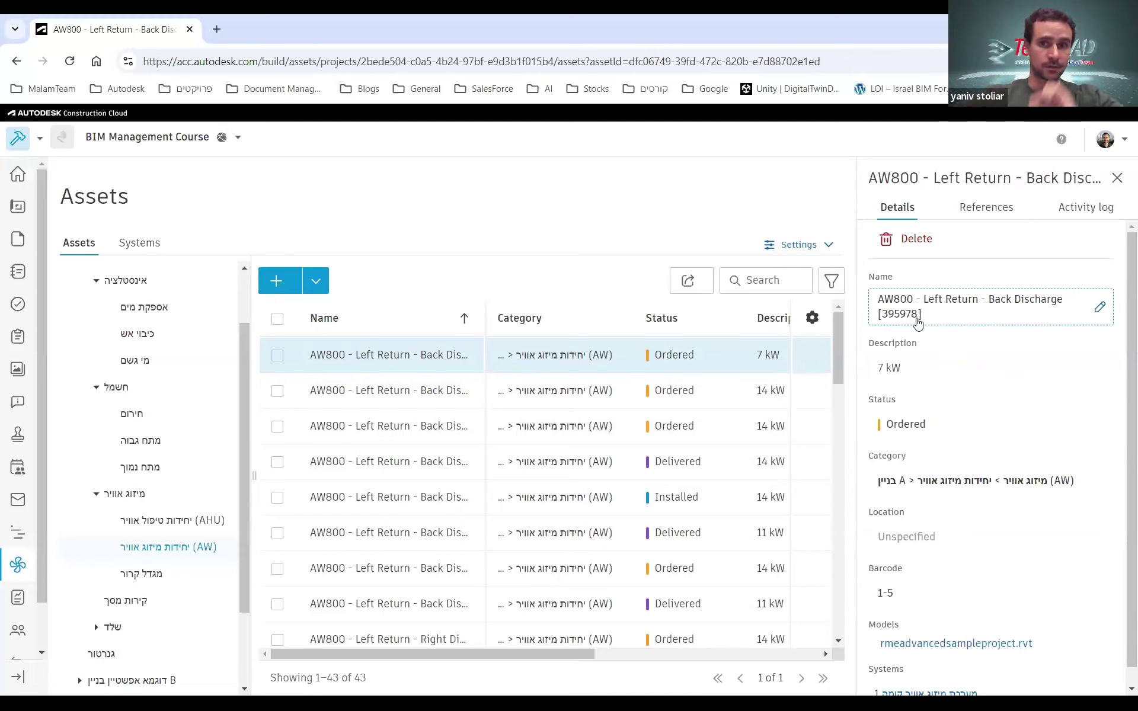
scroll(883, 376, "down", 1)
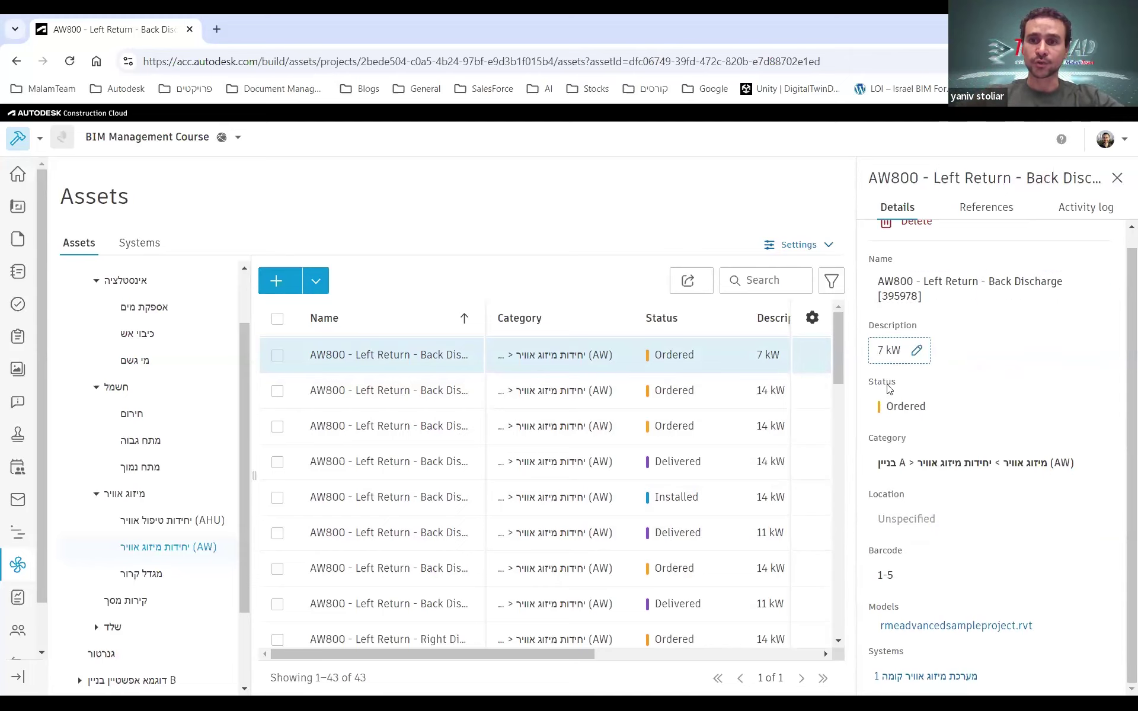
left_click(912, 408)
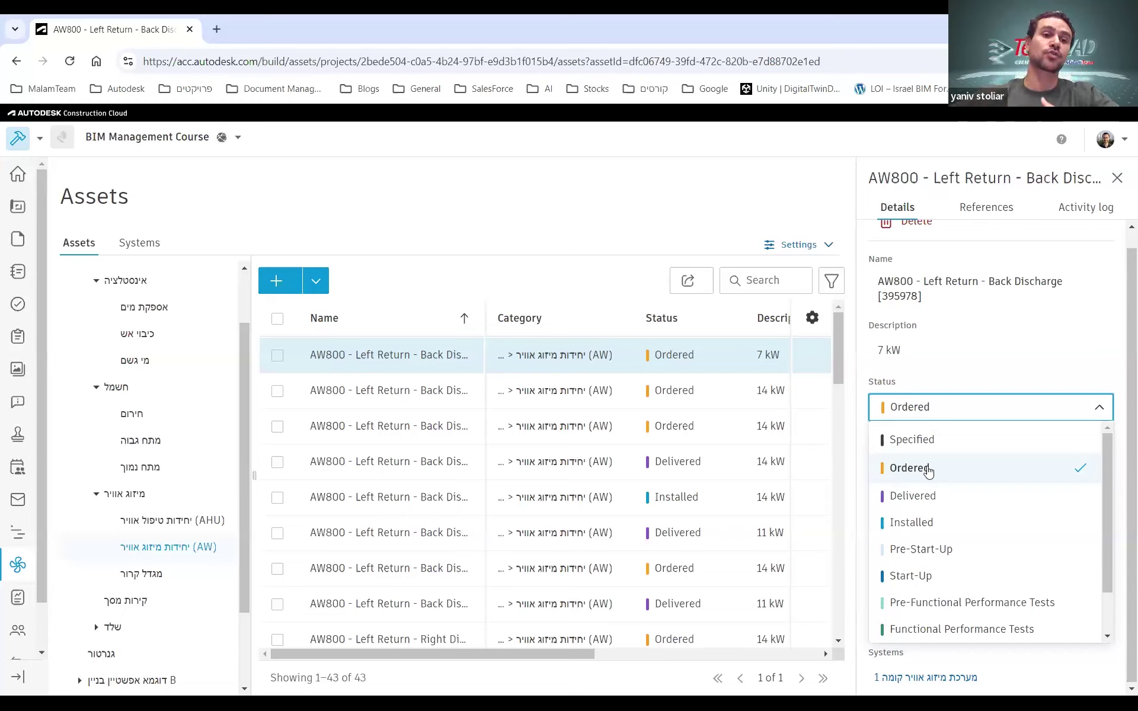
left_click(1014, 364)
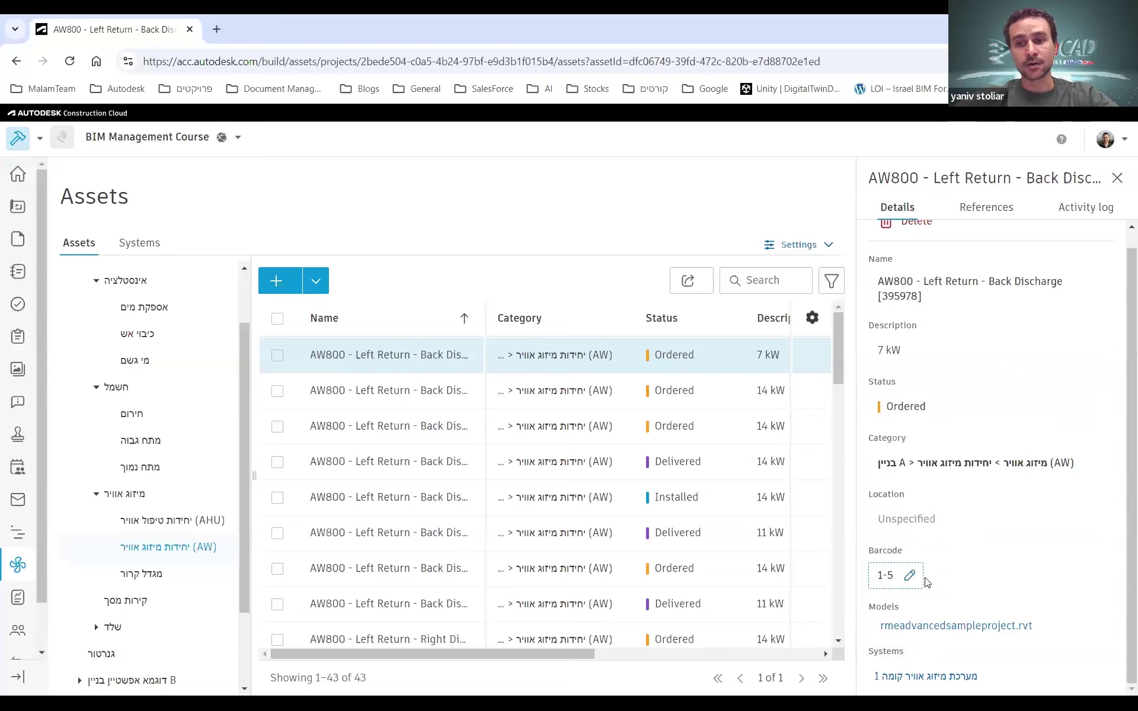
Open the asset's linked model rmeadvancedsampleproject.rvt and examine the unit among the other status-coloured assets.
left_click(952, 627)
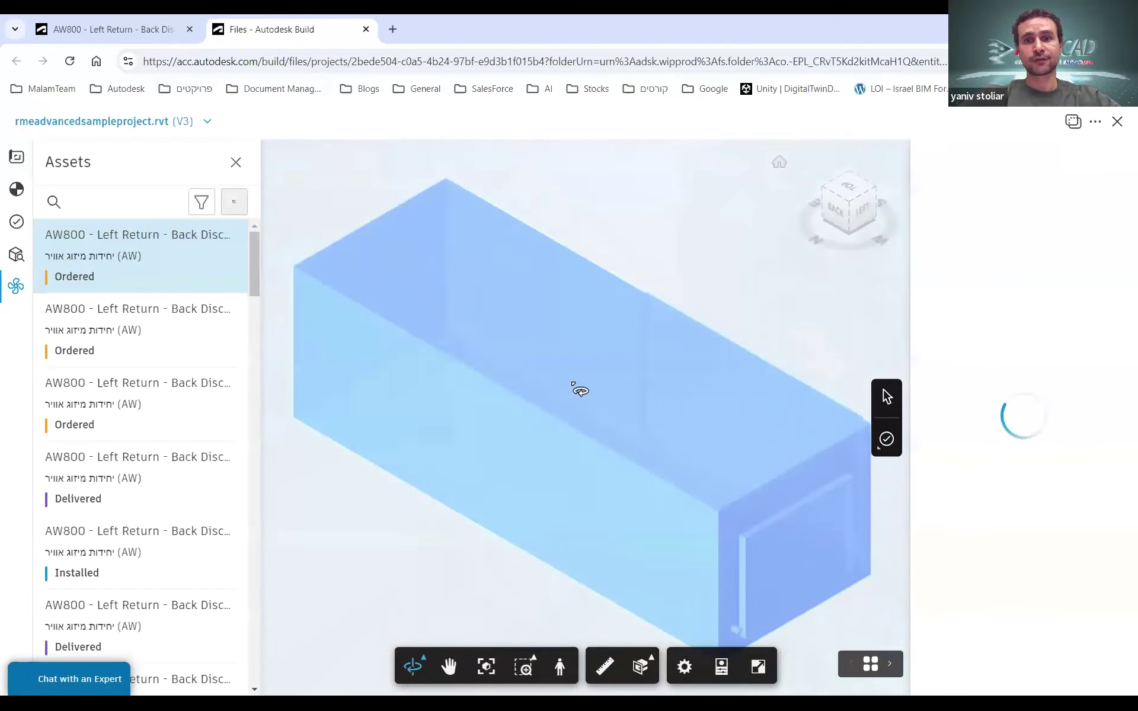
scroll(579, 390, "down", 2)
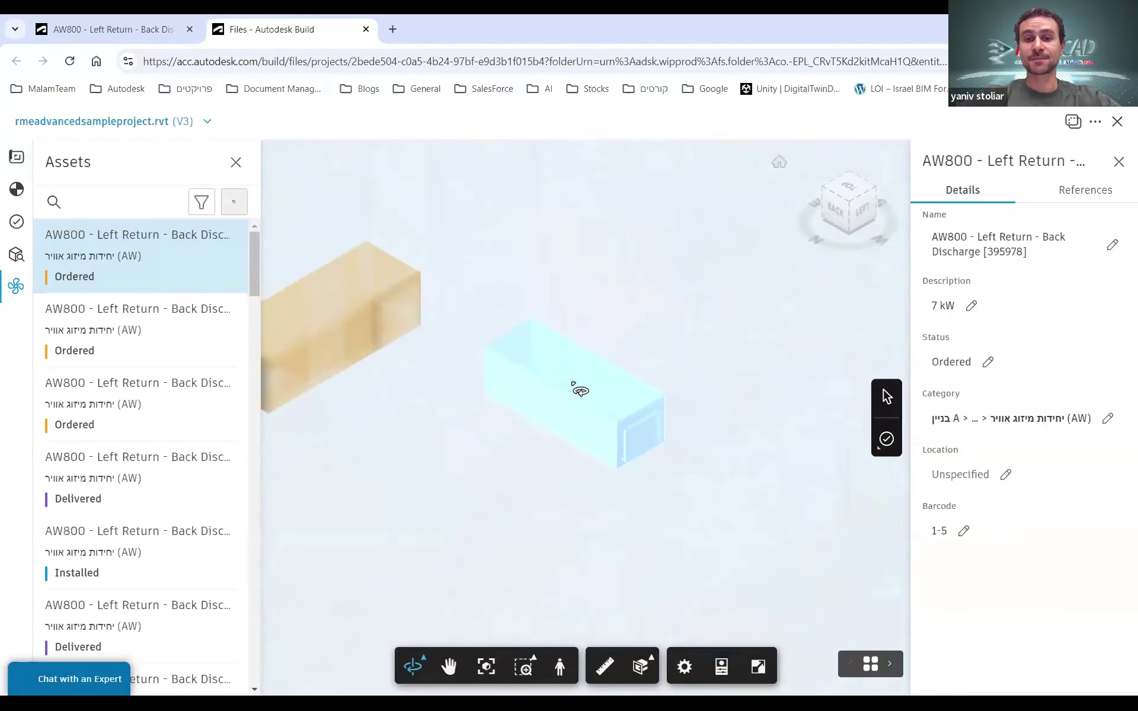
scroll(638, 442, "down", 3)
scroll(617, 445, "down", 6)
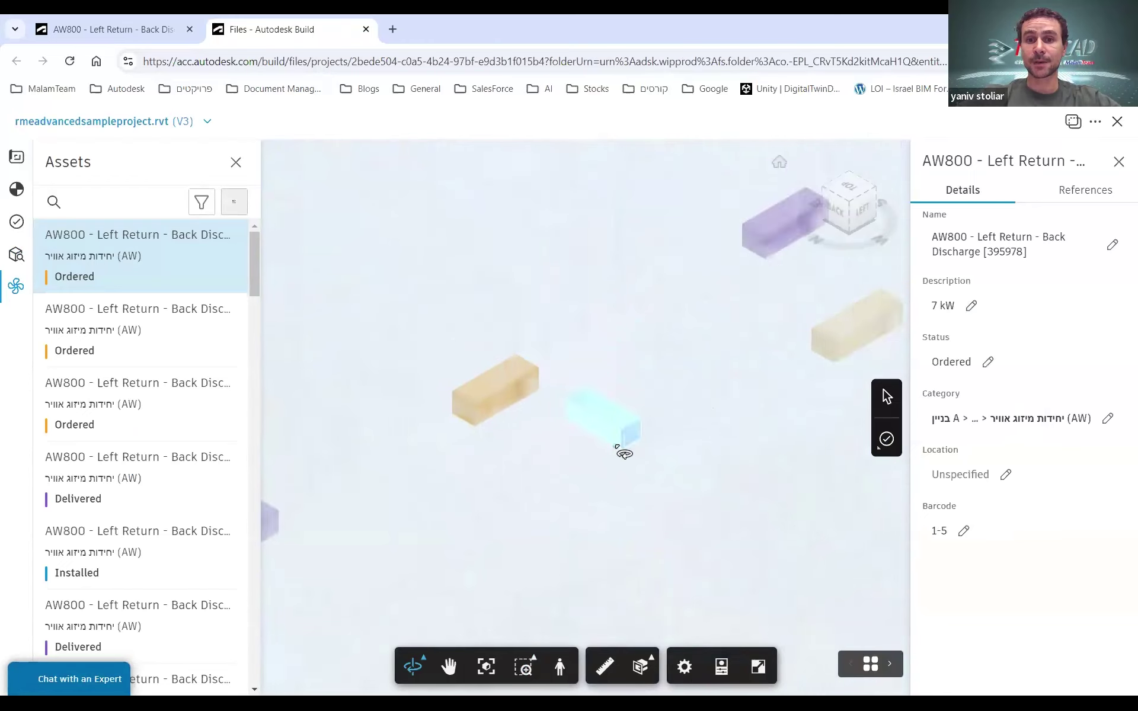
left_click_drag(686, 449, 686, 475)
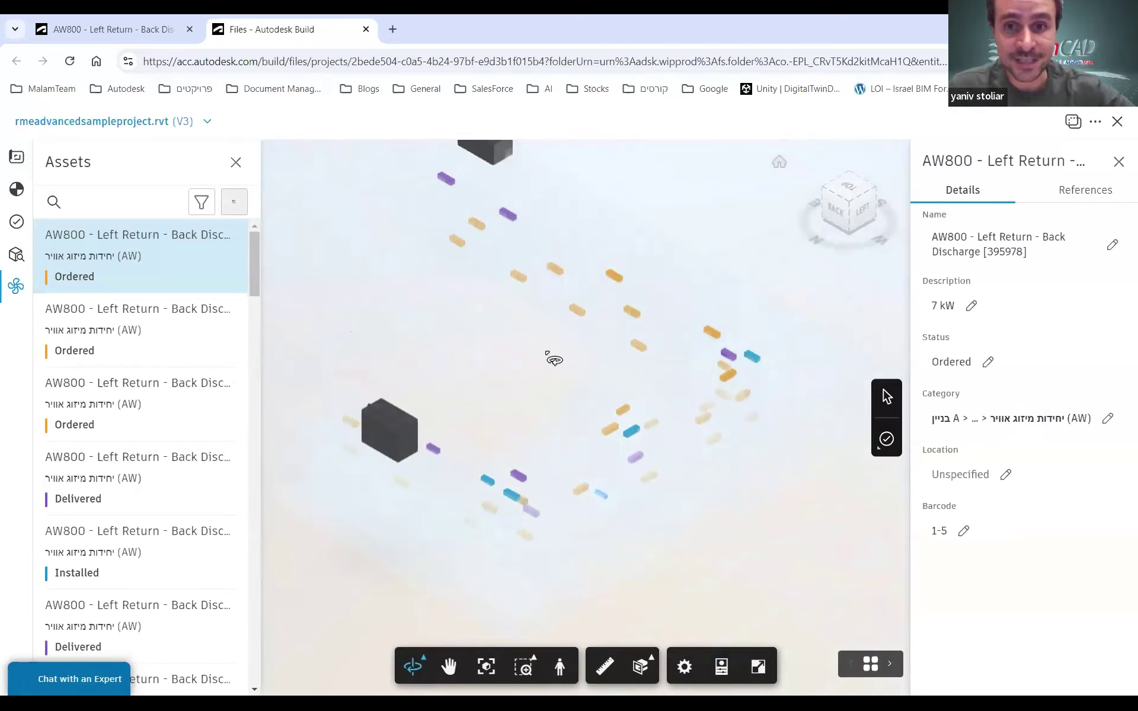
scroll(557, 361, "down", 2)
scroll(563, 366, "down", 2)
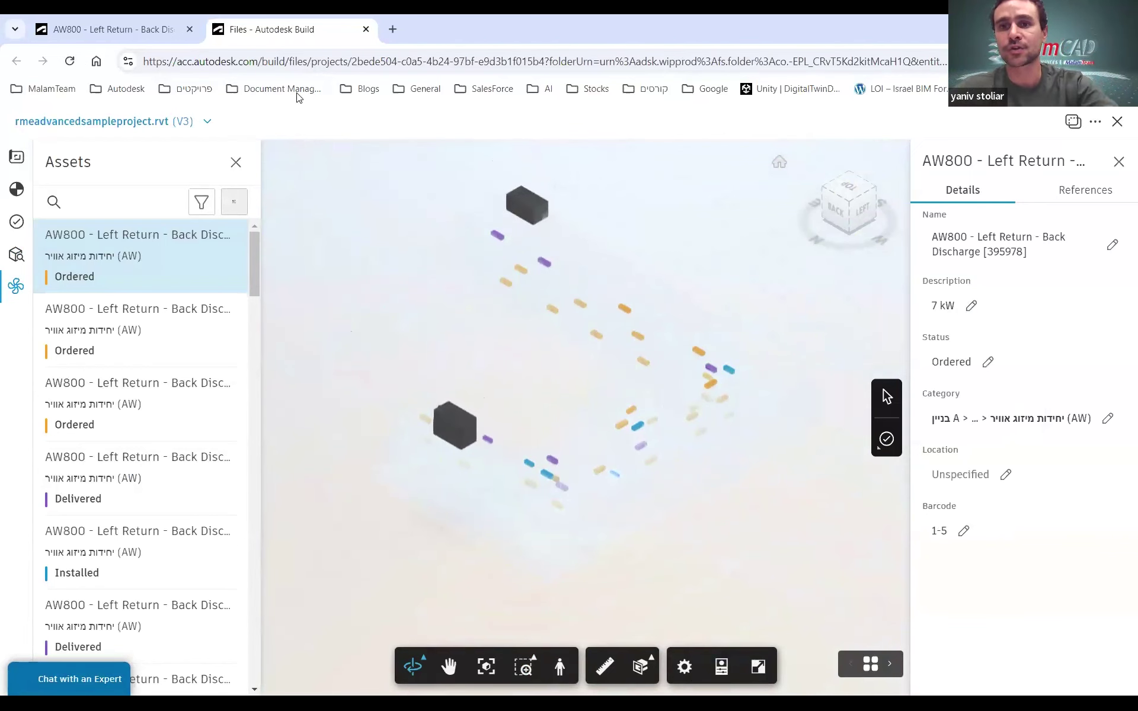
Return to the AW800 asset's details, check its Systems entry and show its references.
left_click(92, 27)
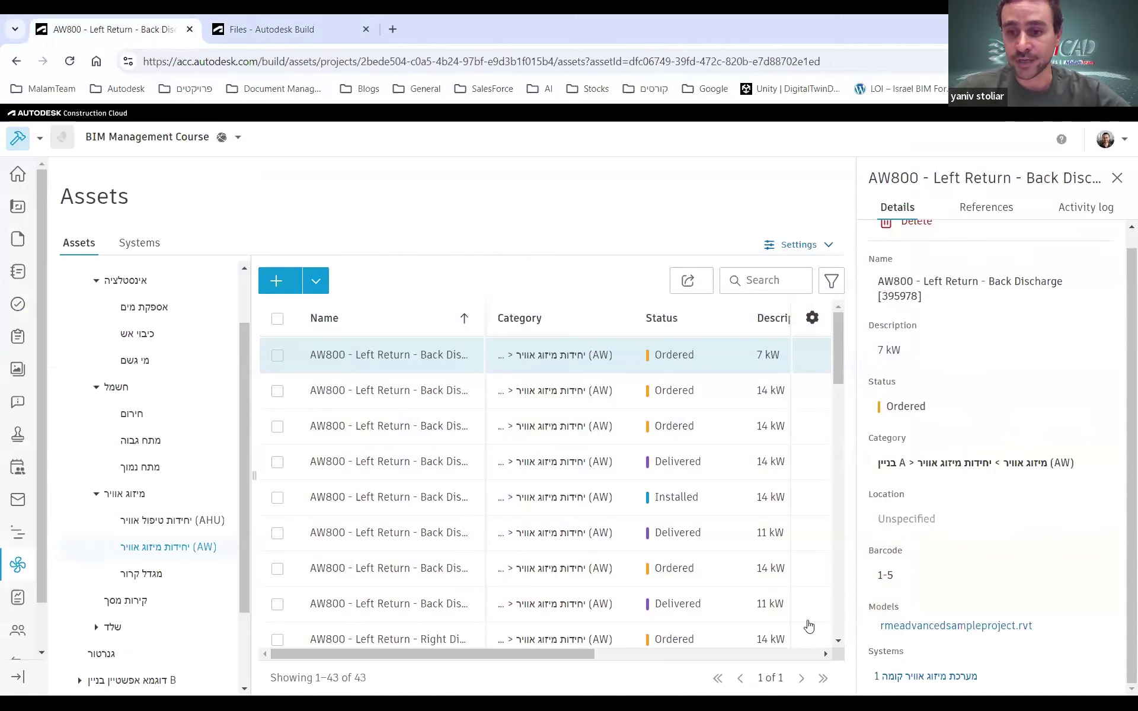
double_click(883, 652)
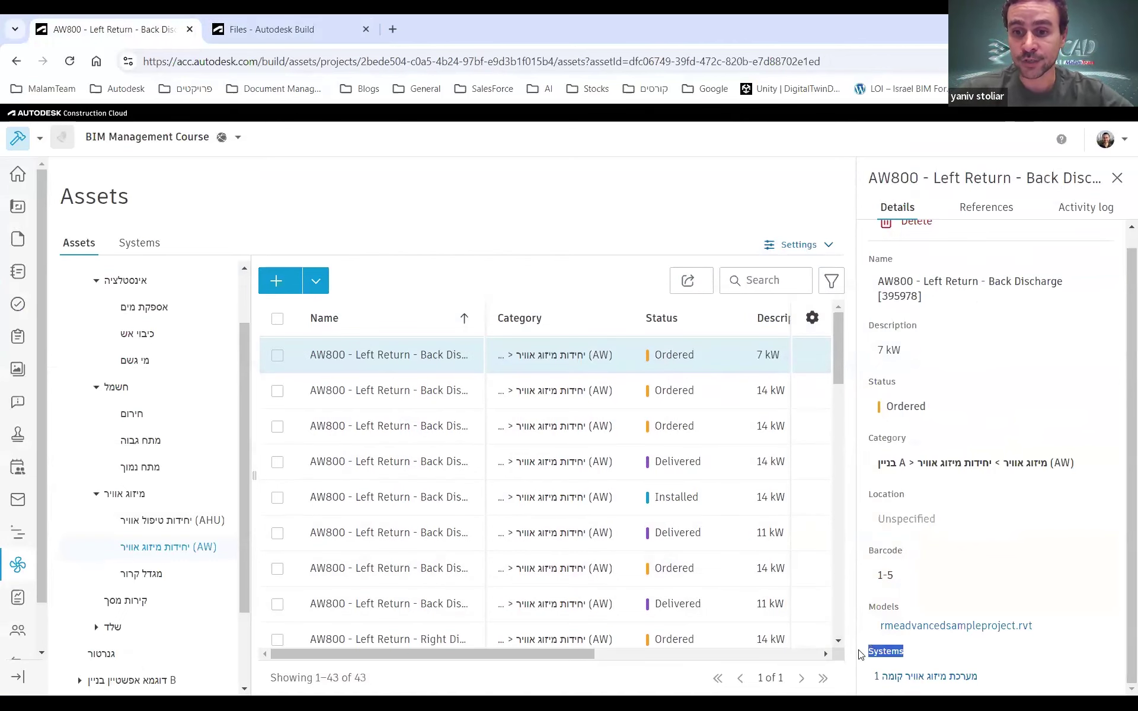
left_click(994, 211)
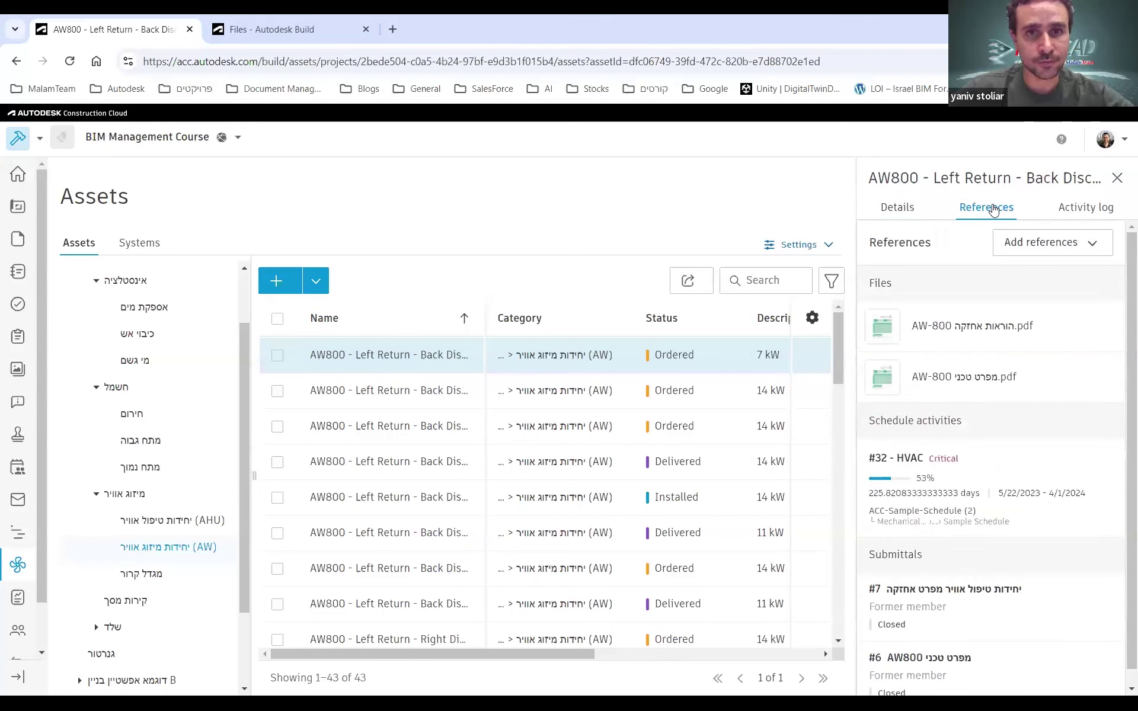
View the referenced maintenance file AW-800 הוראות אחזקה.pdf and return to the asset's references.
mouse_move(975, 343)
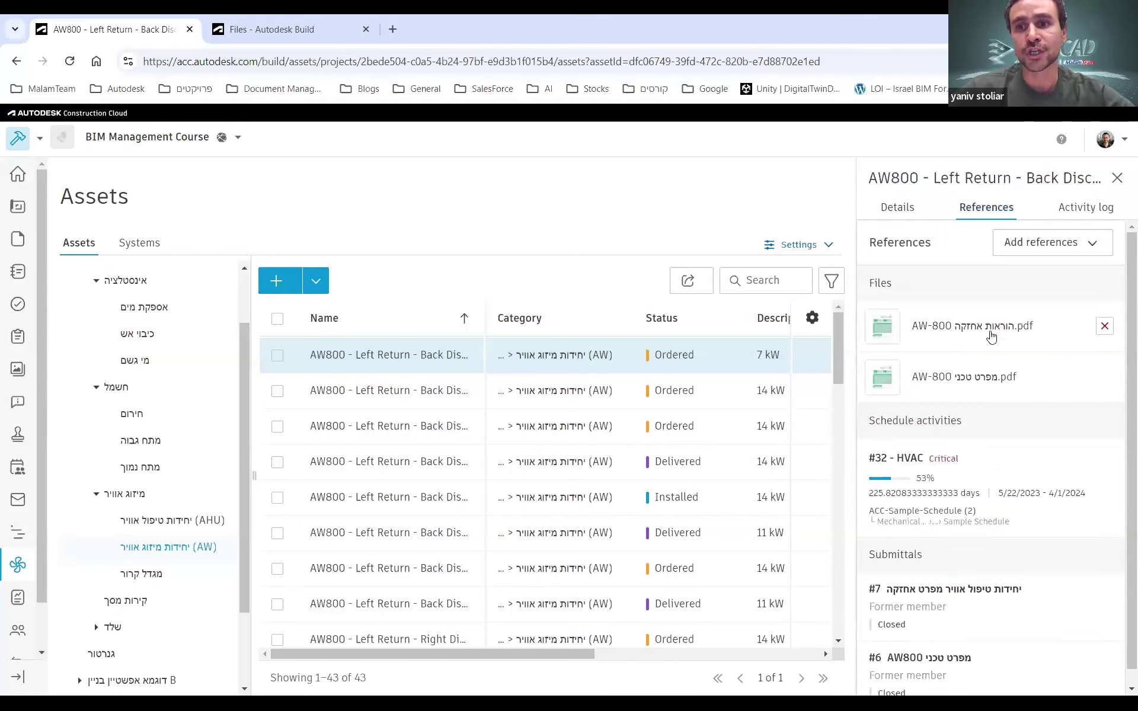
left_click(994, 336)
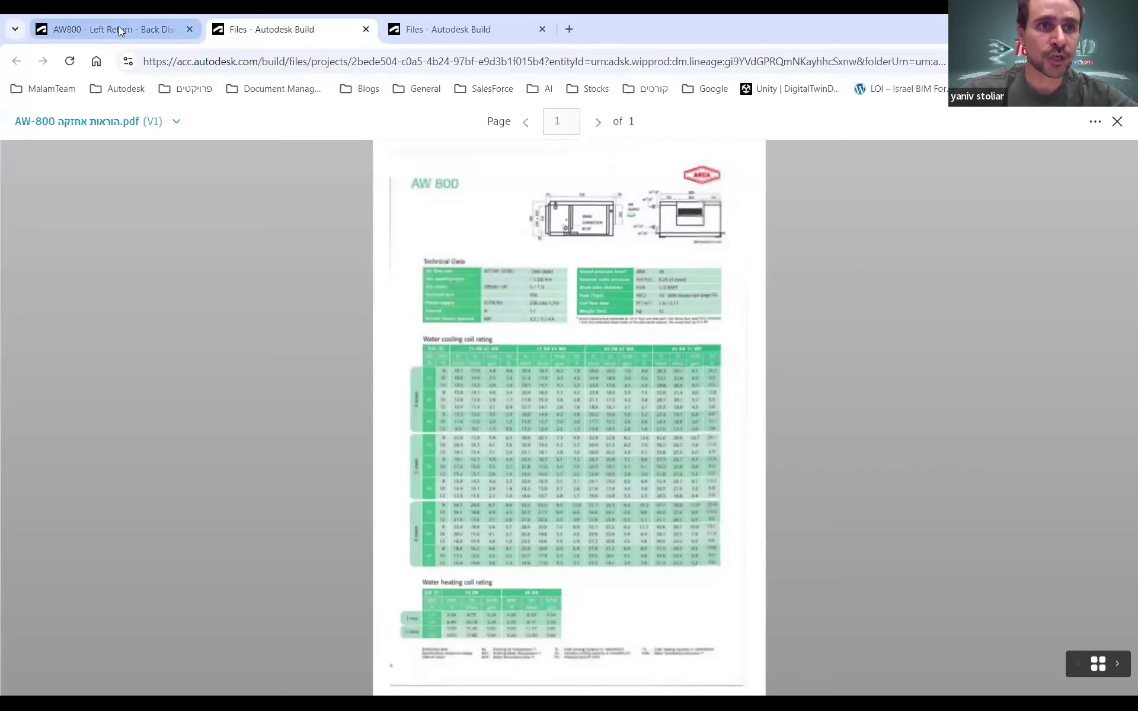
left_click(119, 27)
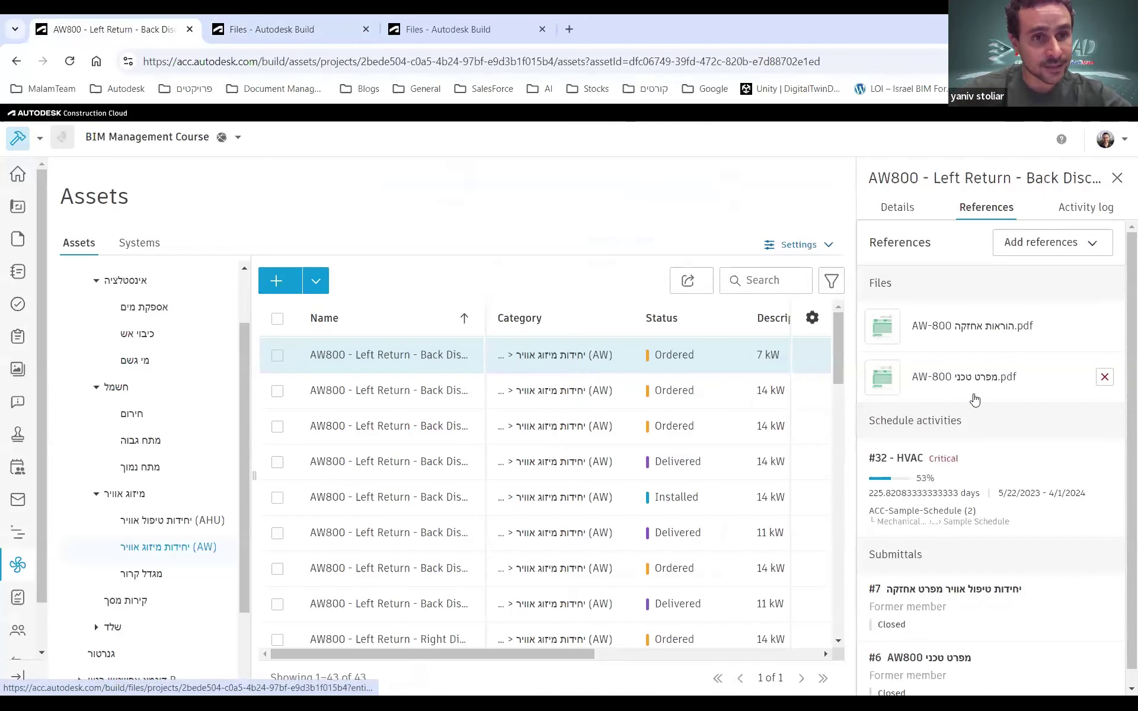
Open the #32 HVAC schedule activity referenced by the AW800 asset and review the assets listed in that activity's references.
scroll(964, 409, "down", 1)
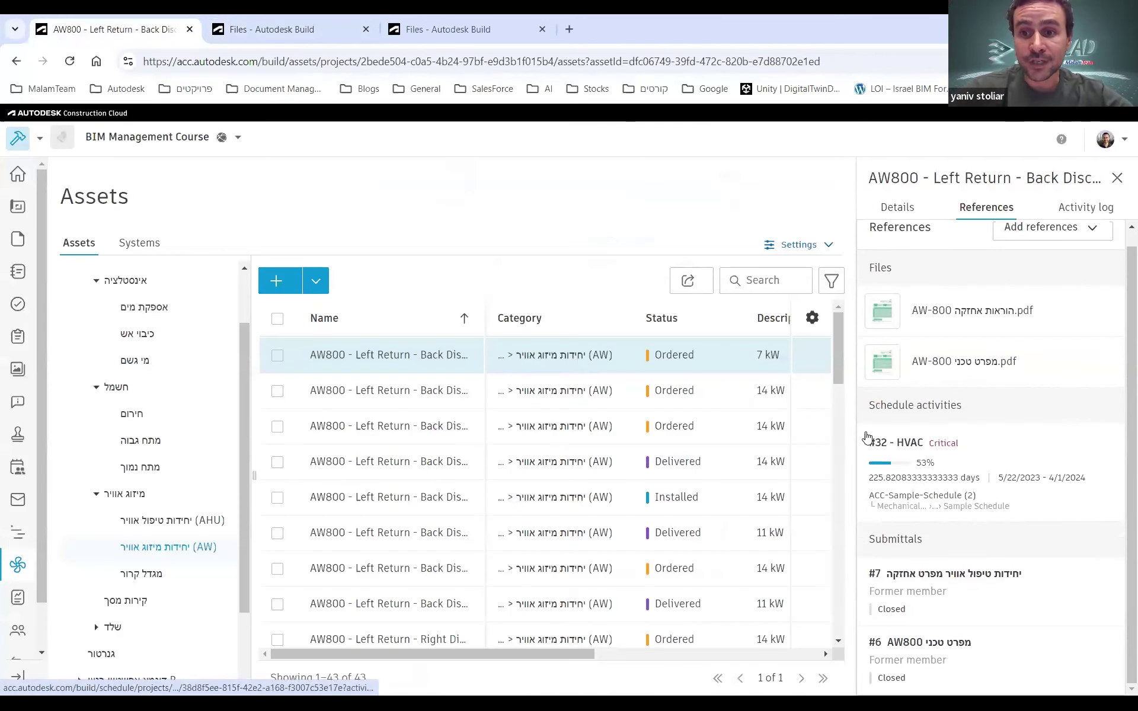
left_click(1000, 475)
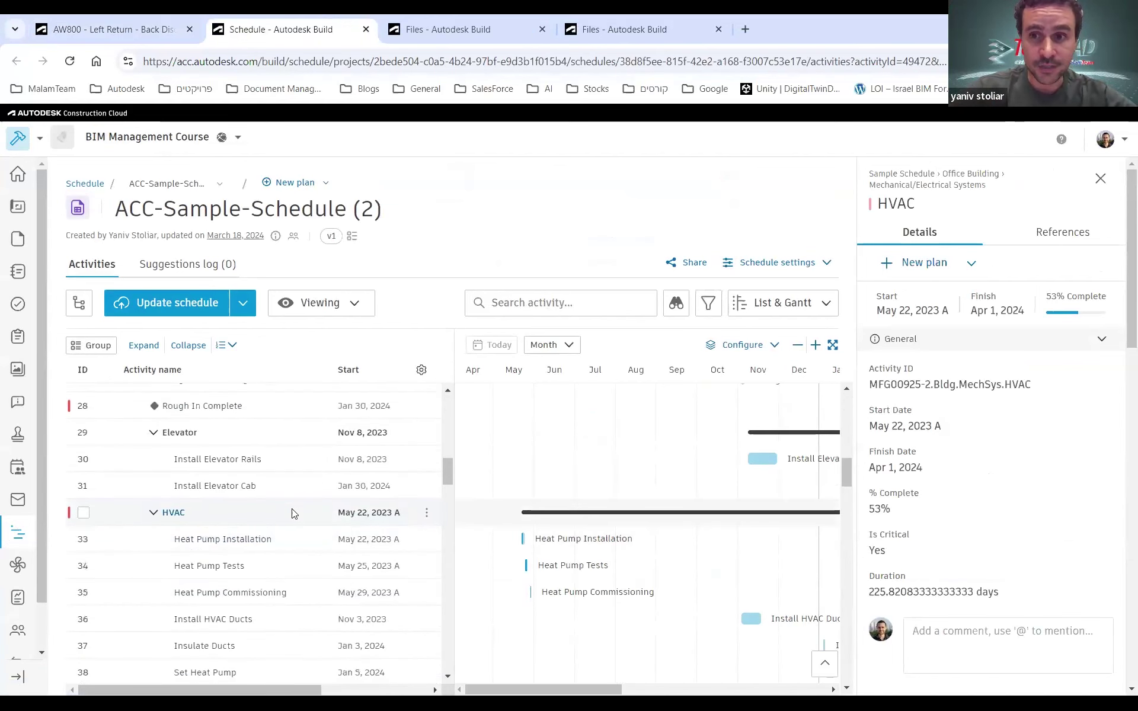
left_click(1048, 233)
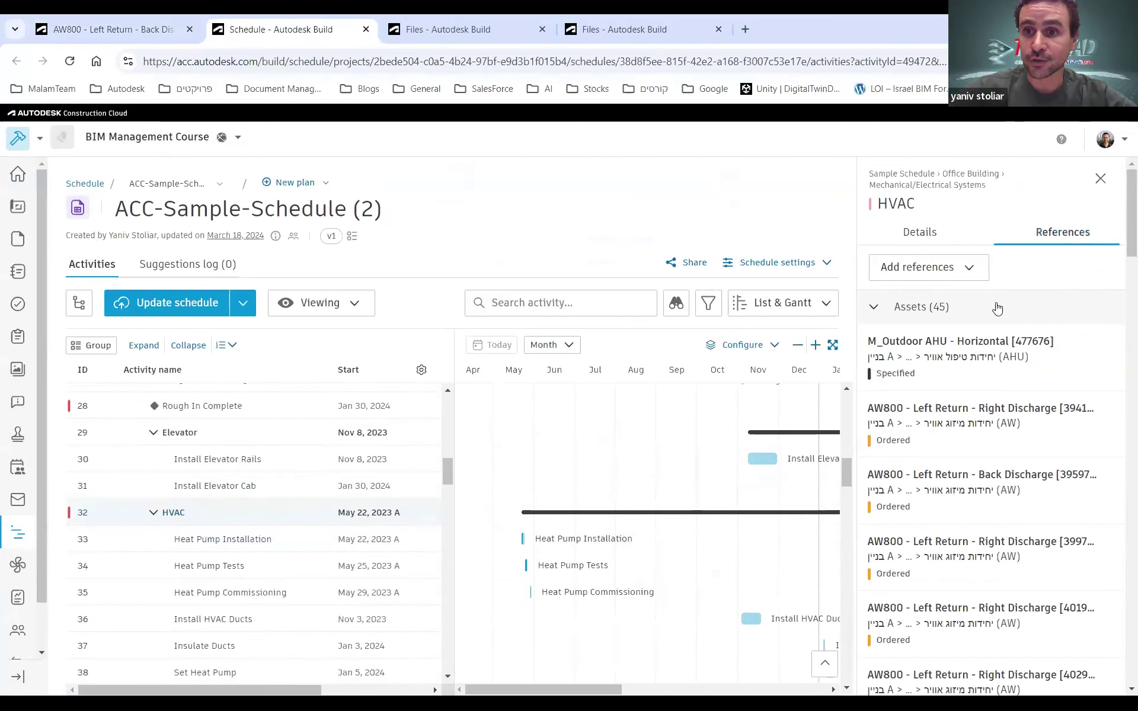
scroll(981, 379, "down", 5)
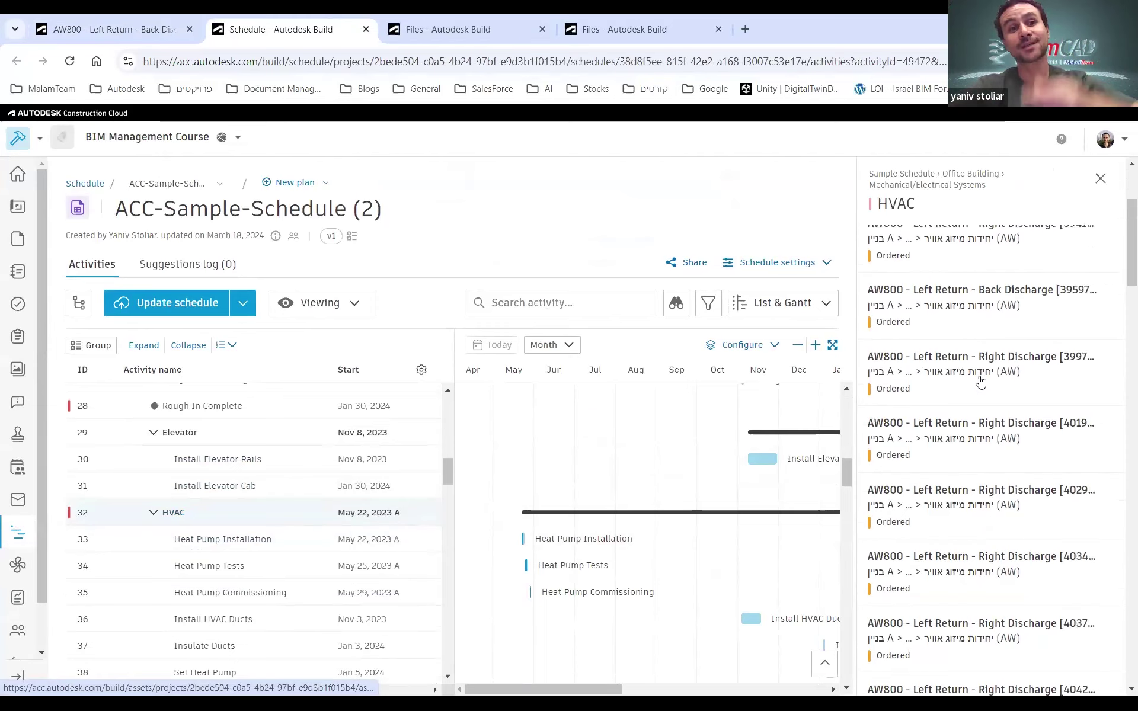
scroll(981, 381, "down", 1)
scroll(981, 381, "up", 6)
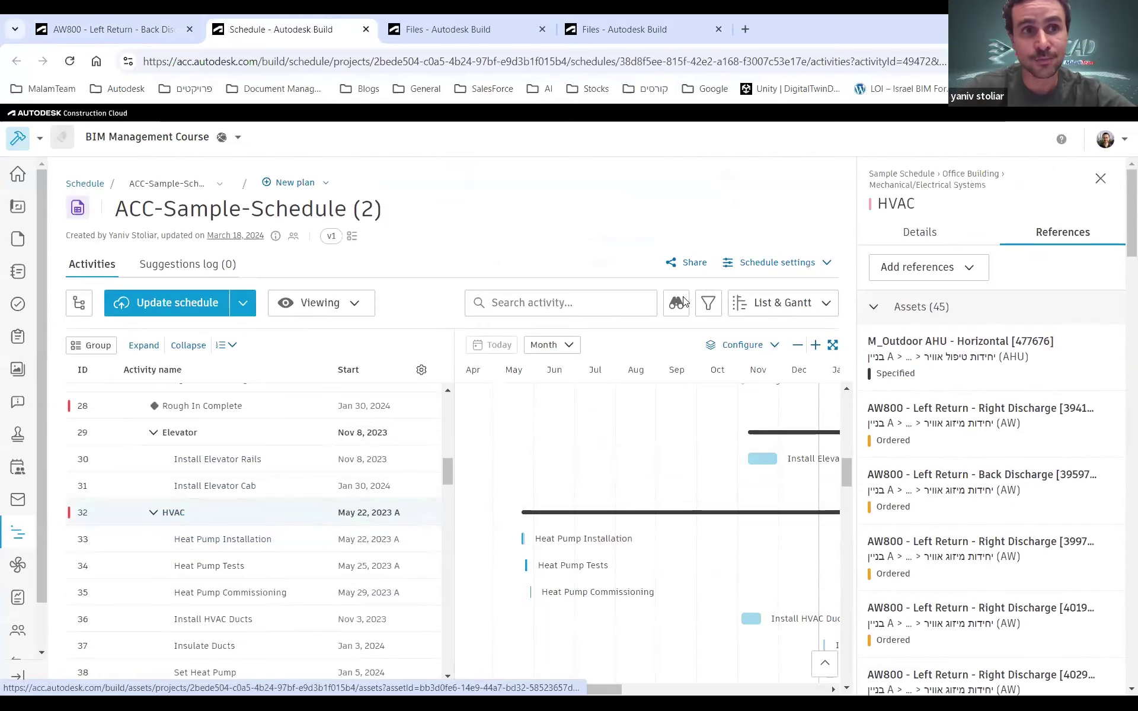
Return to the asset list, review the references of the Installed AW800 - Left Return - Back Discharge asset, and close its details.
left_click(116, 22)
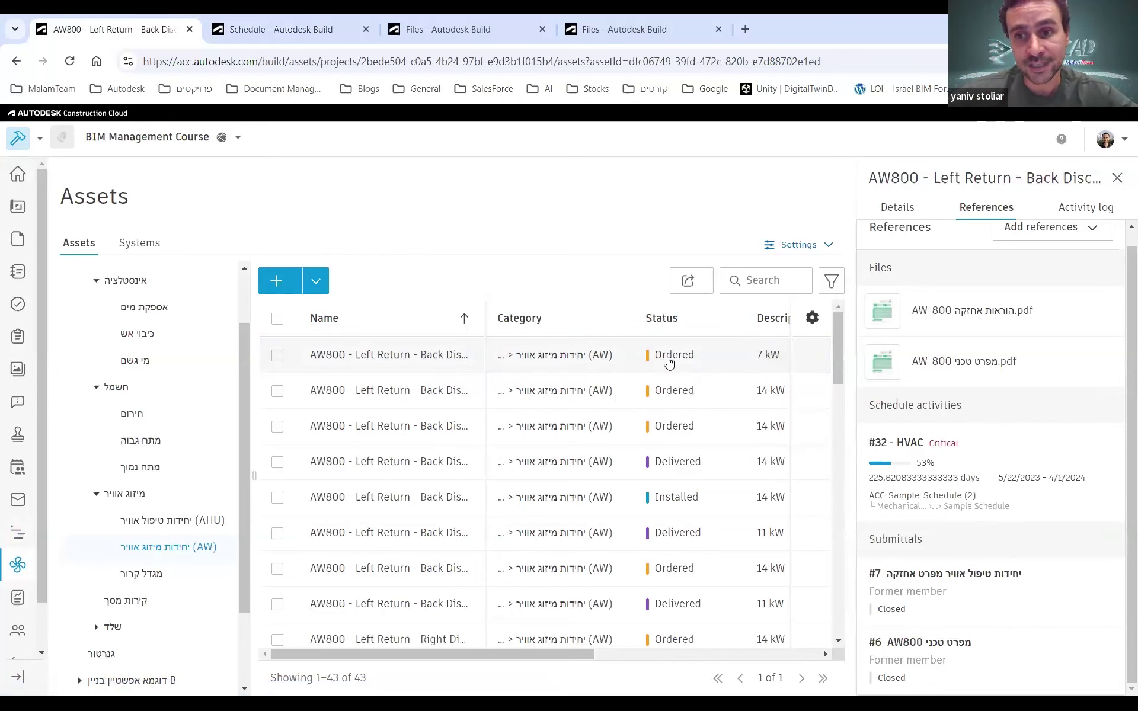
left_click(567, 498)
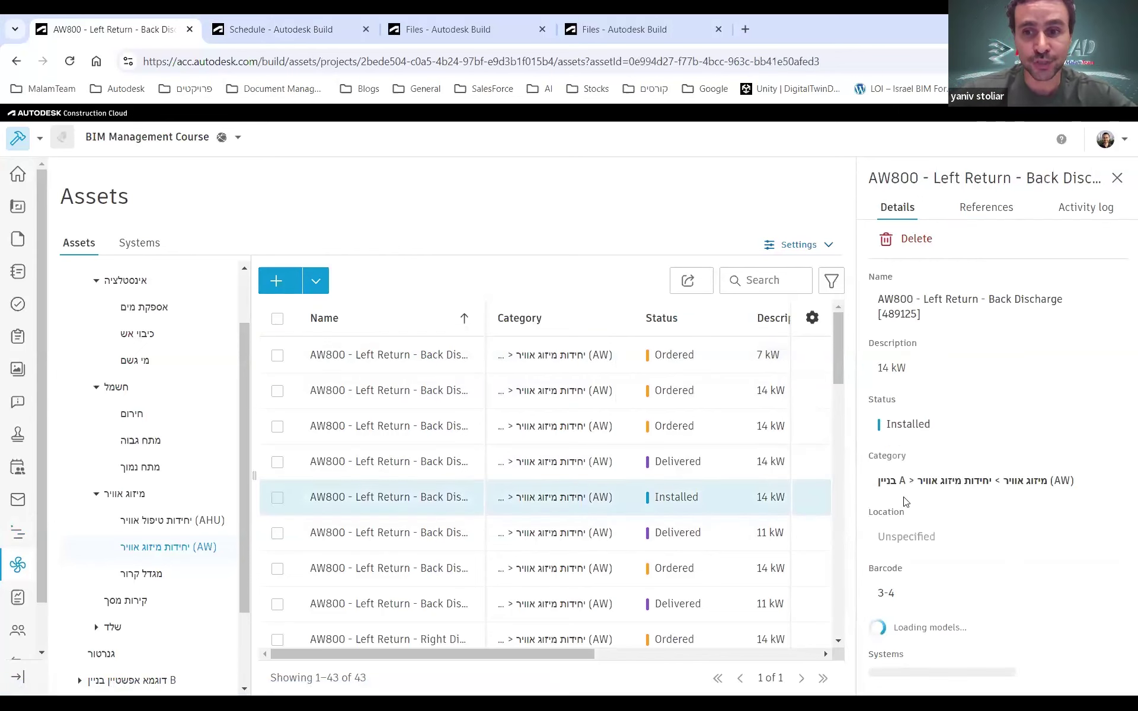
left_click(985, 208)
scroll(937, 474, "down", 3)
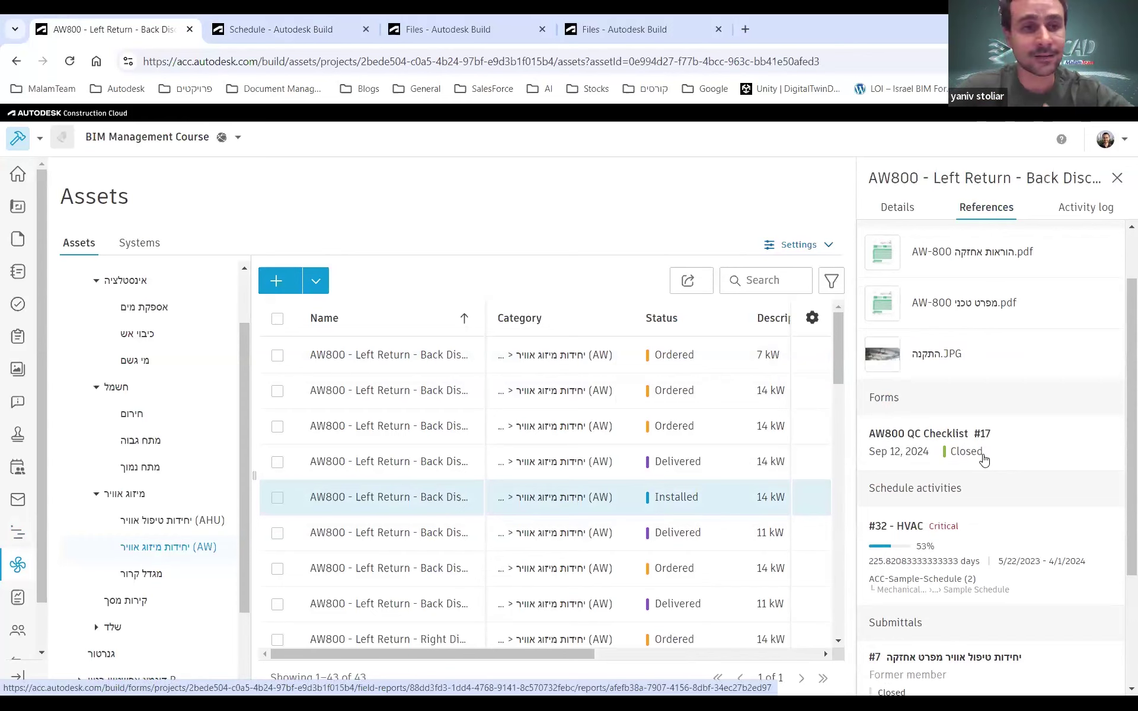
scroll(984, 459, "down", 3)
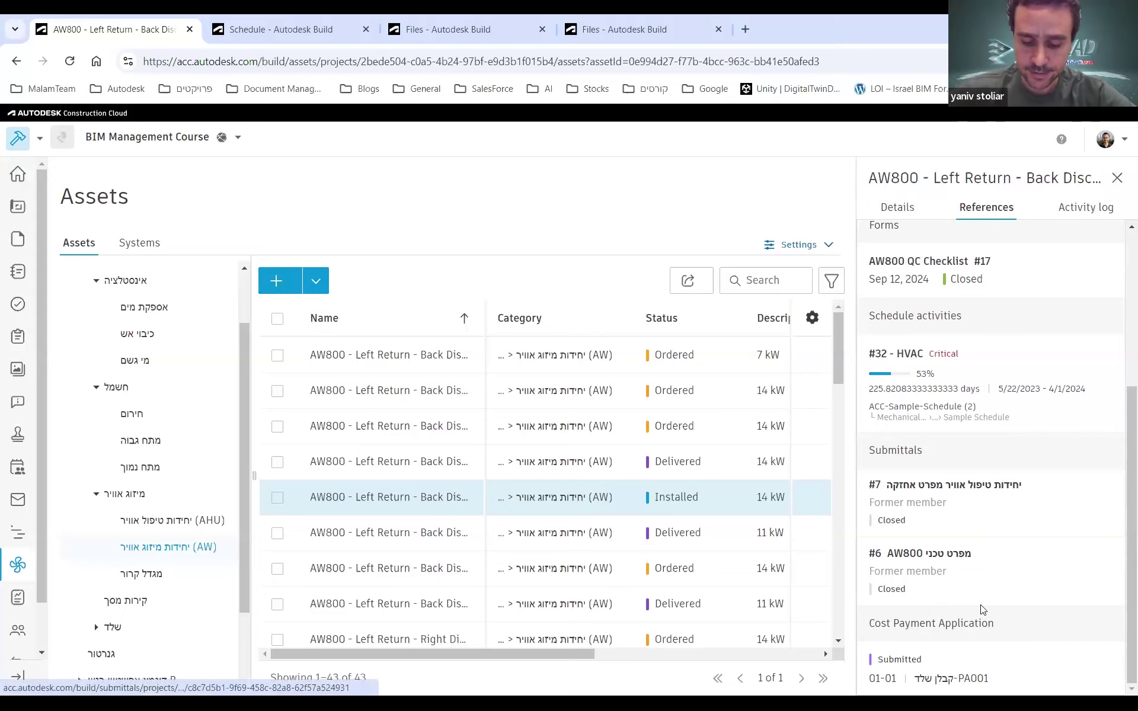
left_click(1118, 178)
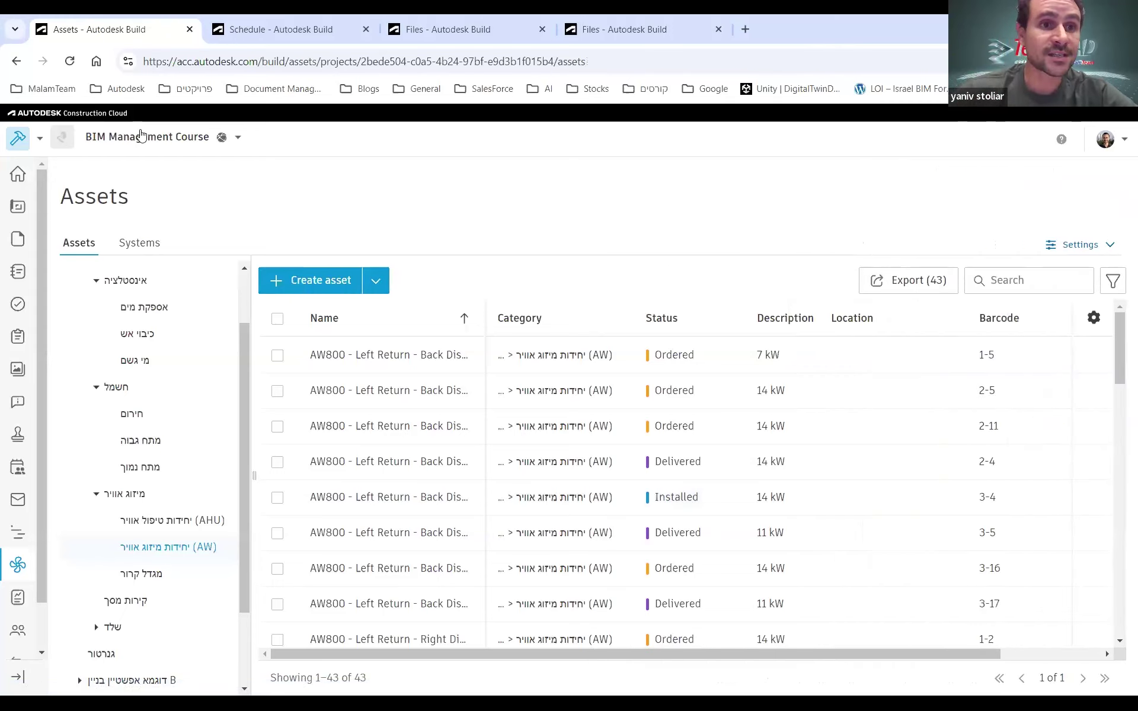
Open the שלד system under בניין A, review its assets and referenced file, and return to the asset systems.
left_click(140, 244)
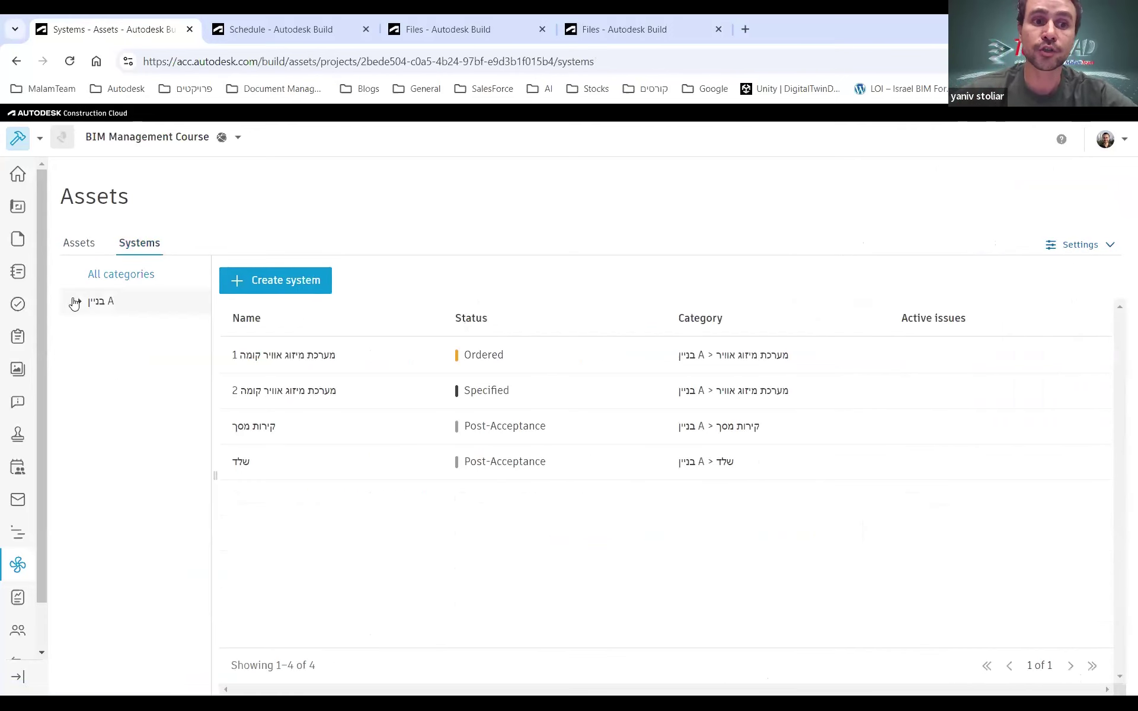
left_click(76, 303)
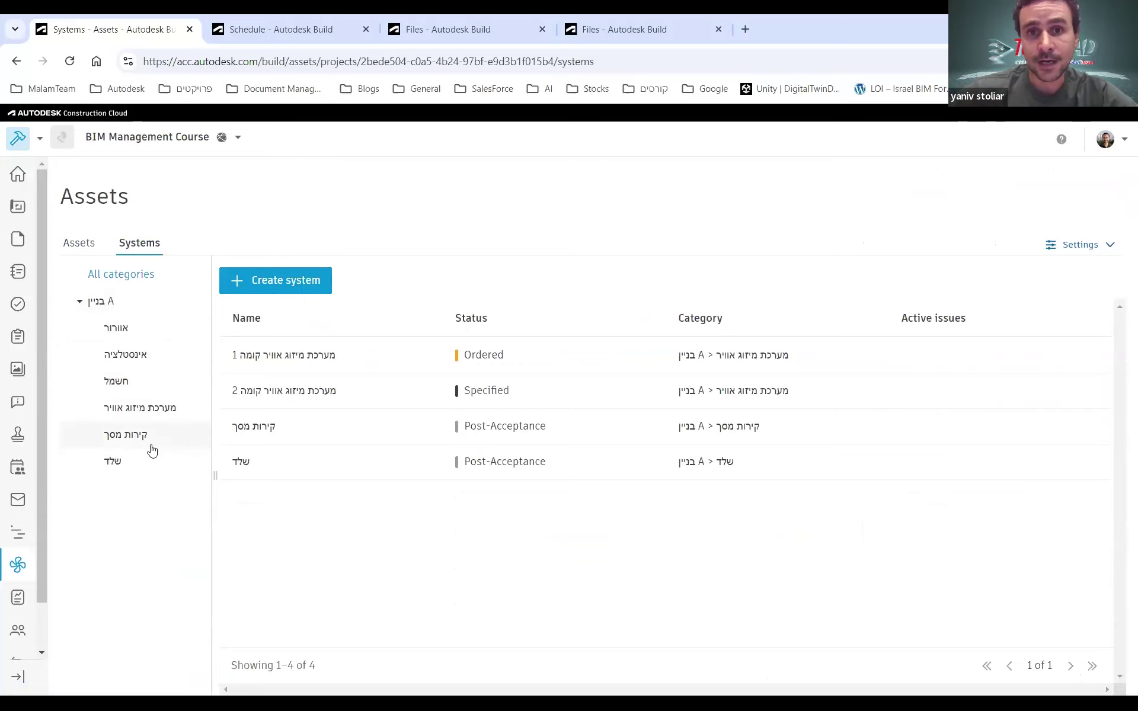
left_click(132, 476)
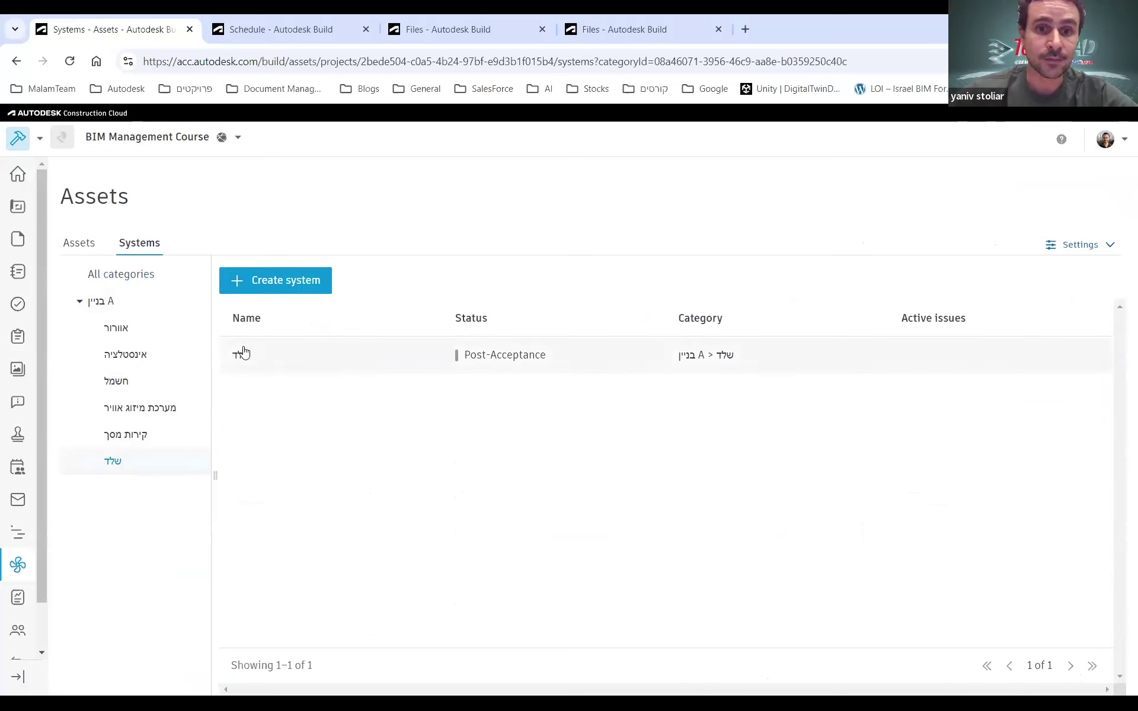
left_click(314, 367)
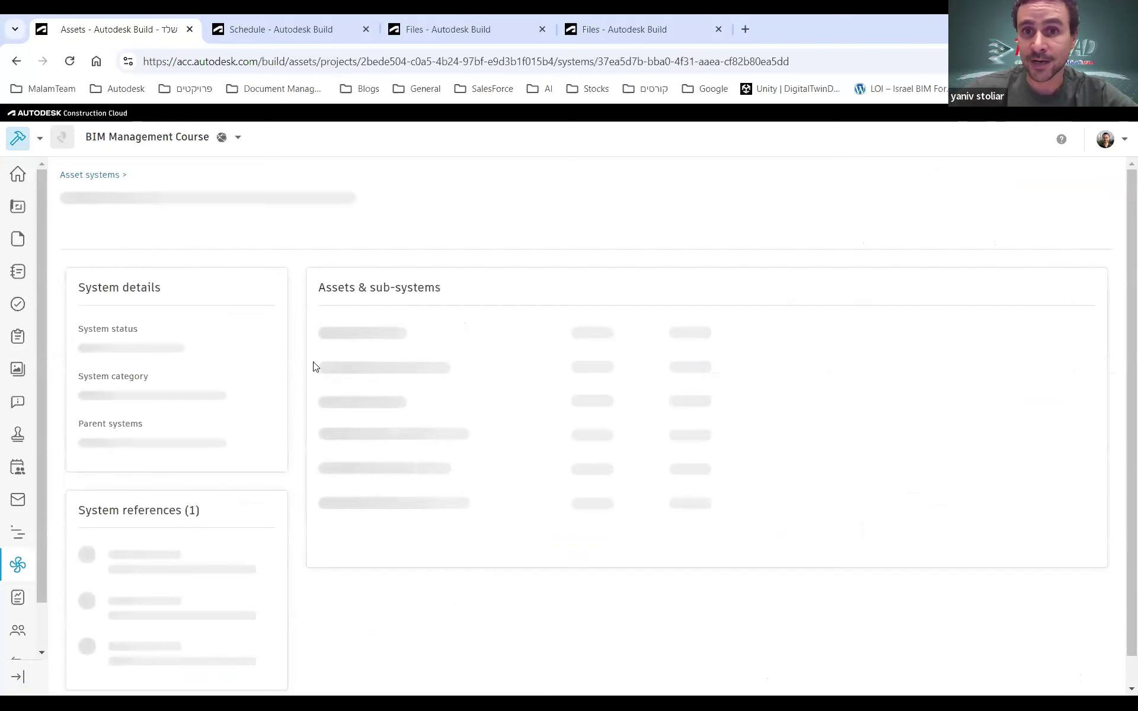
scroll(389, 364, "down", 2)
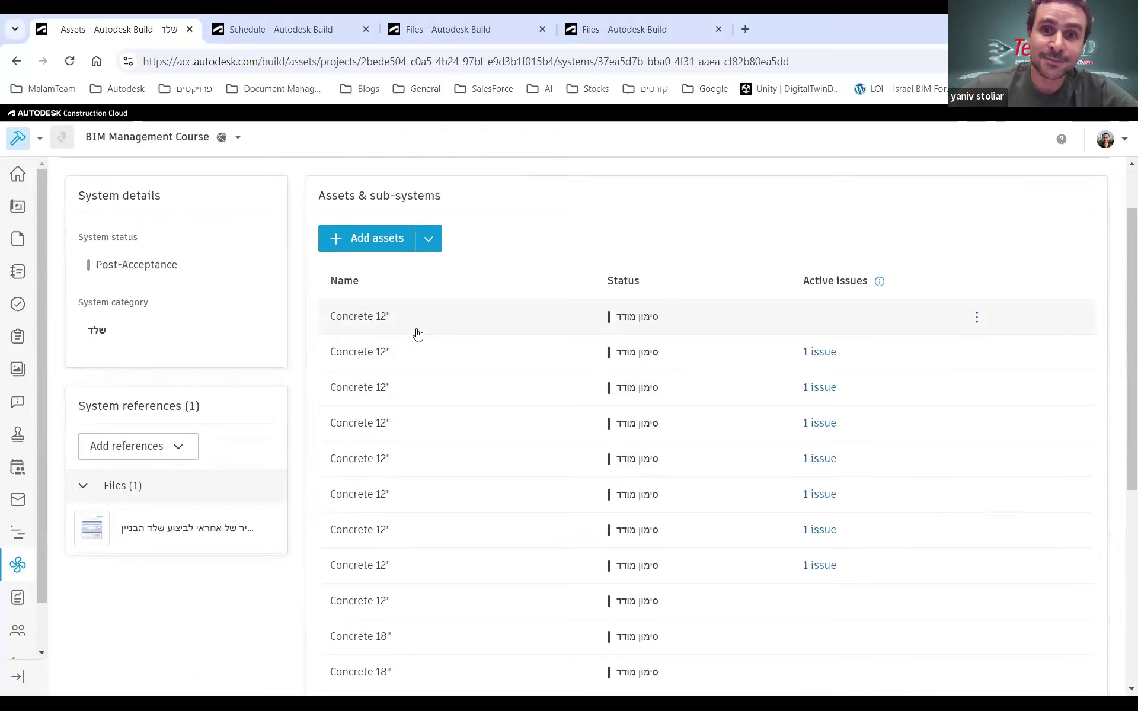
scroll(376, 523, "down", 2)
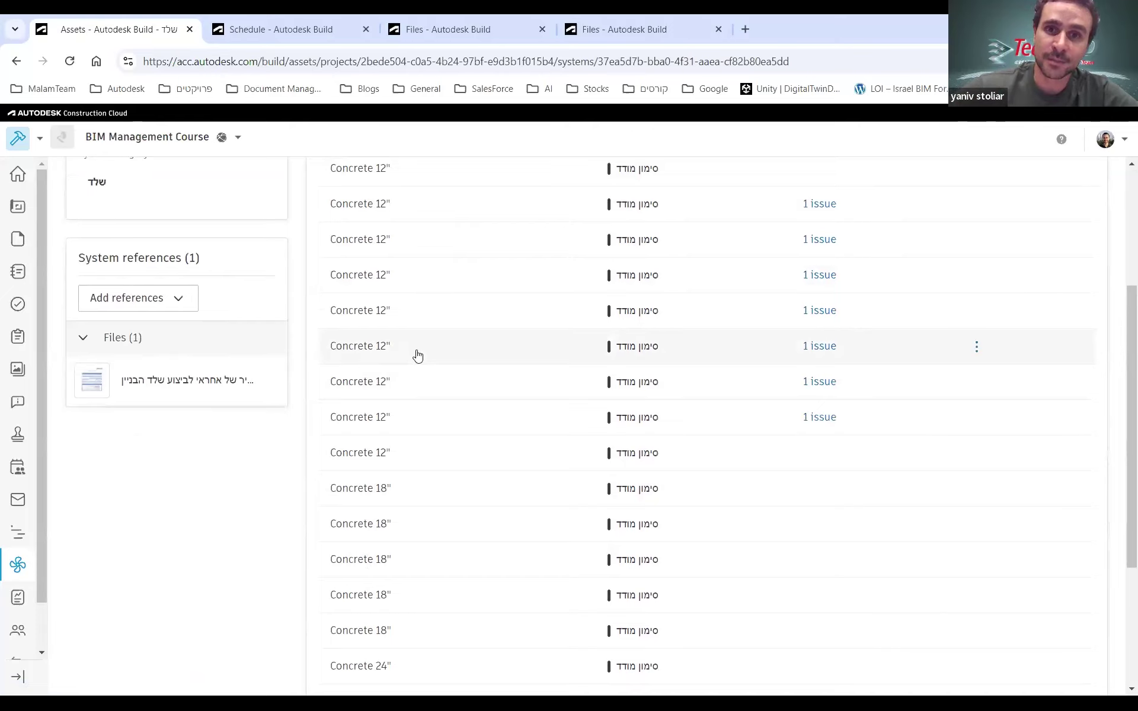
scroll(321, 517, "up", 2)
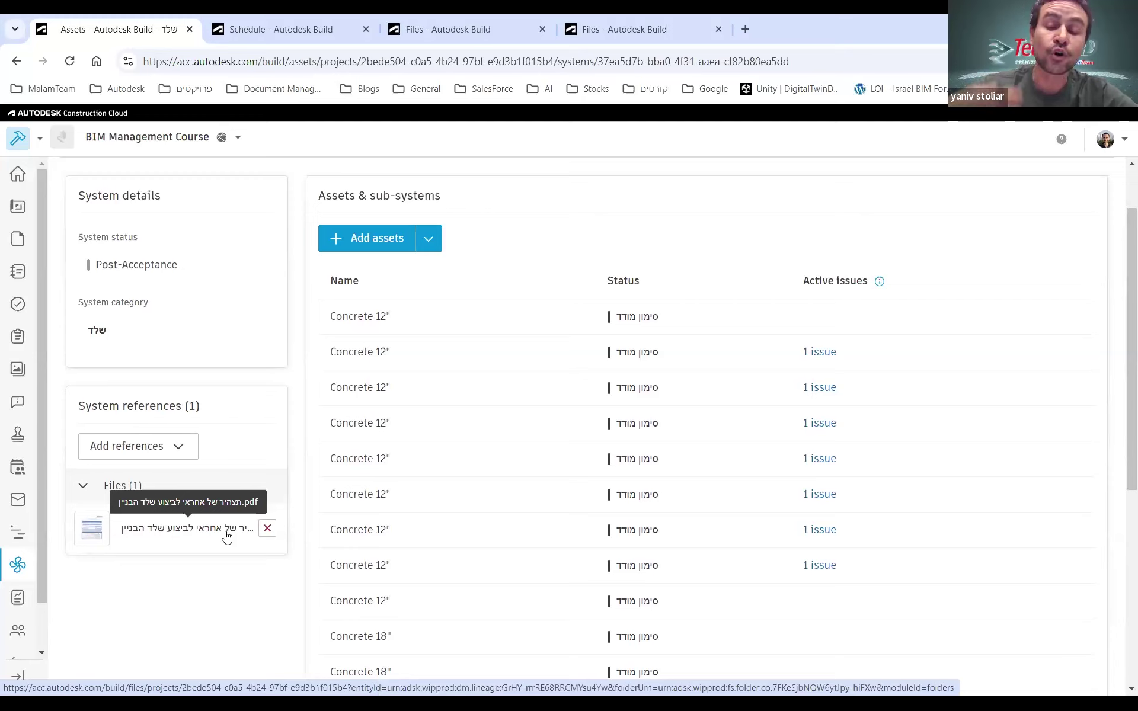
scroll(227, 537, "up", 3)
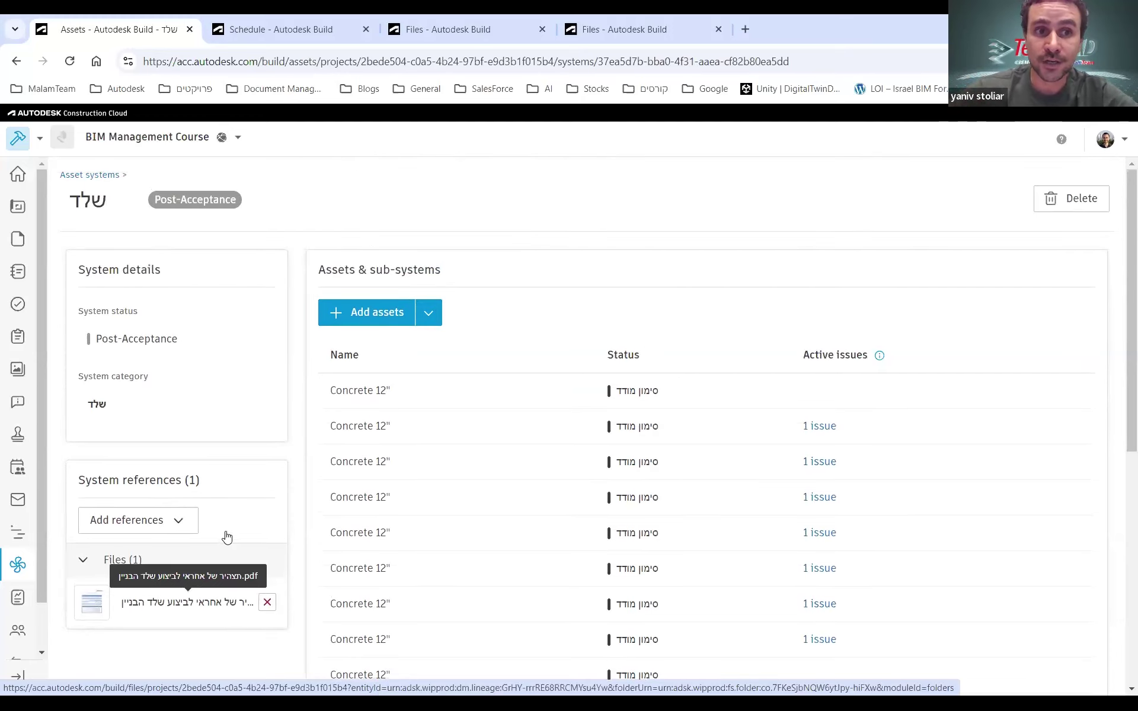
left_click(89, 174)
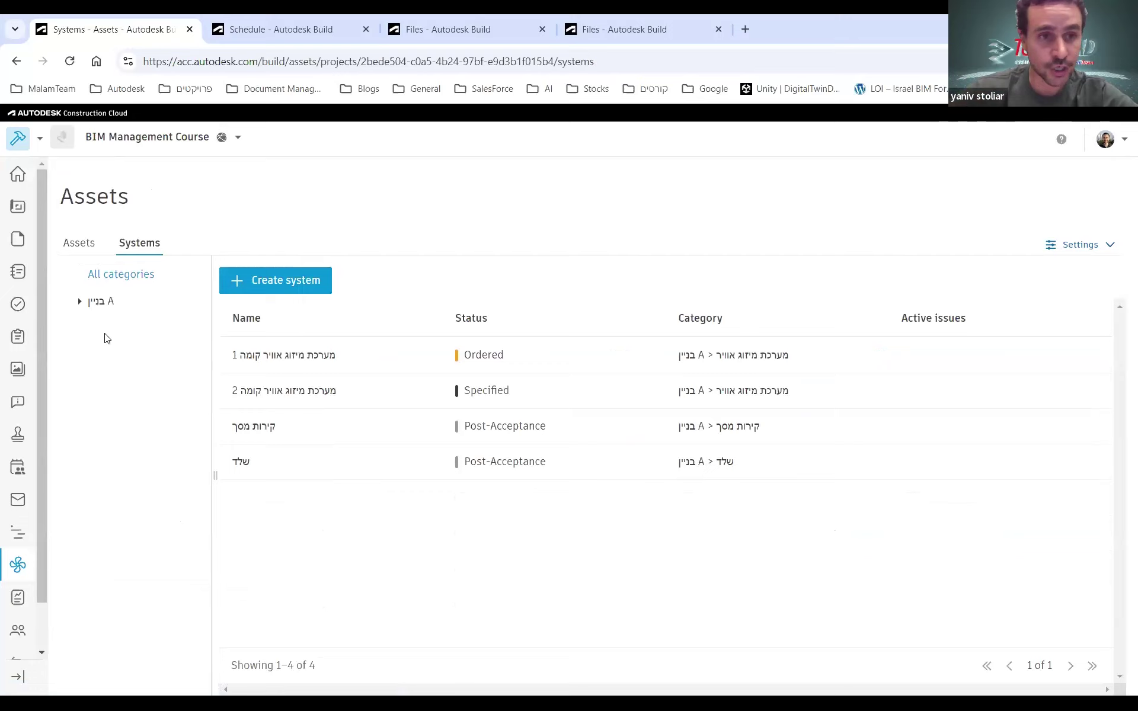
Open the system מערכת מיזוג אוויר קומה 1, review its assets, statuses and referenced submittal, and return to the asset systems.
left_click(79, 301)
left_click(142, 412)
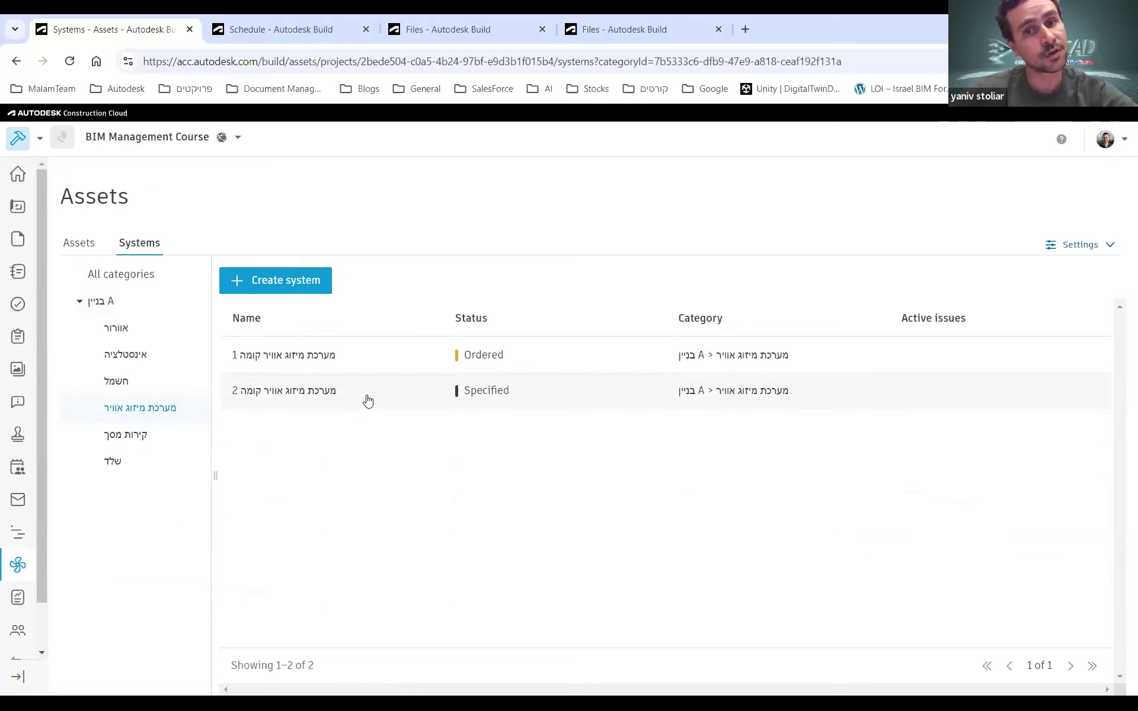
left_click(376, 355)
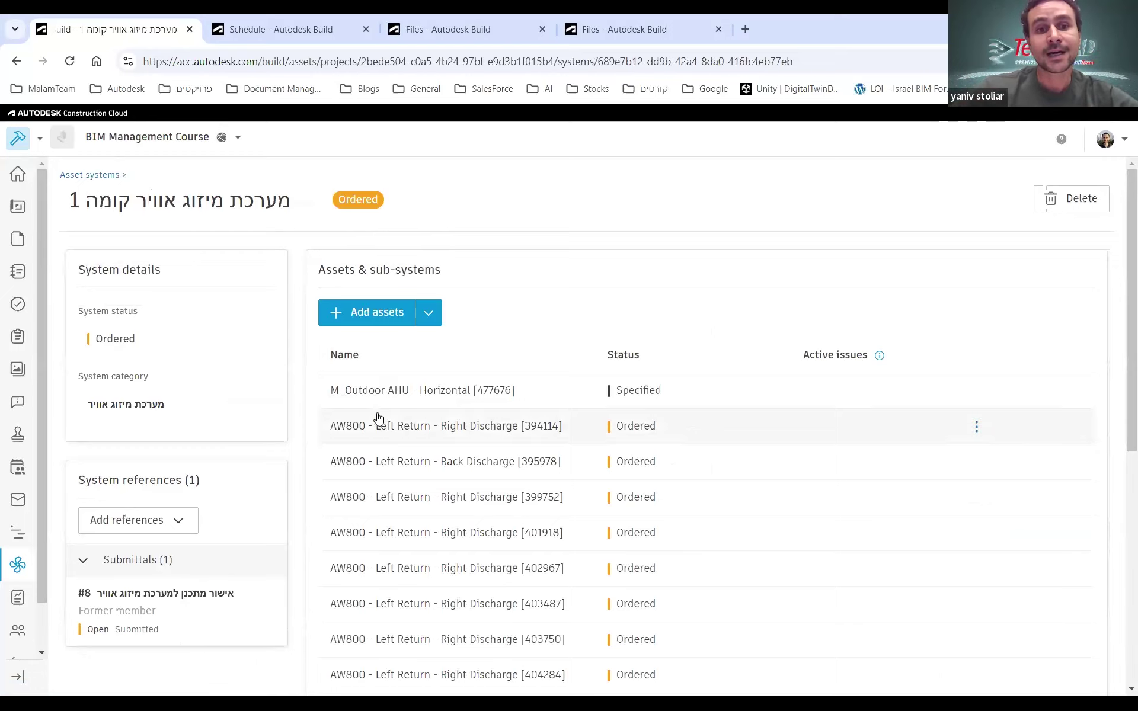
left_click_drag(440, 274, 320, 277)
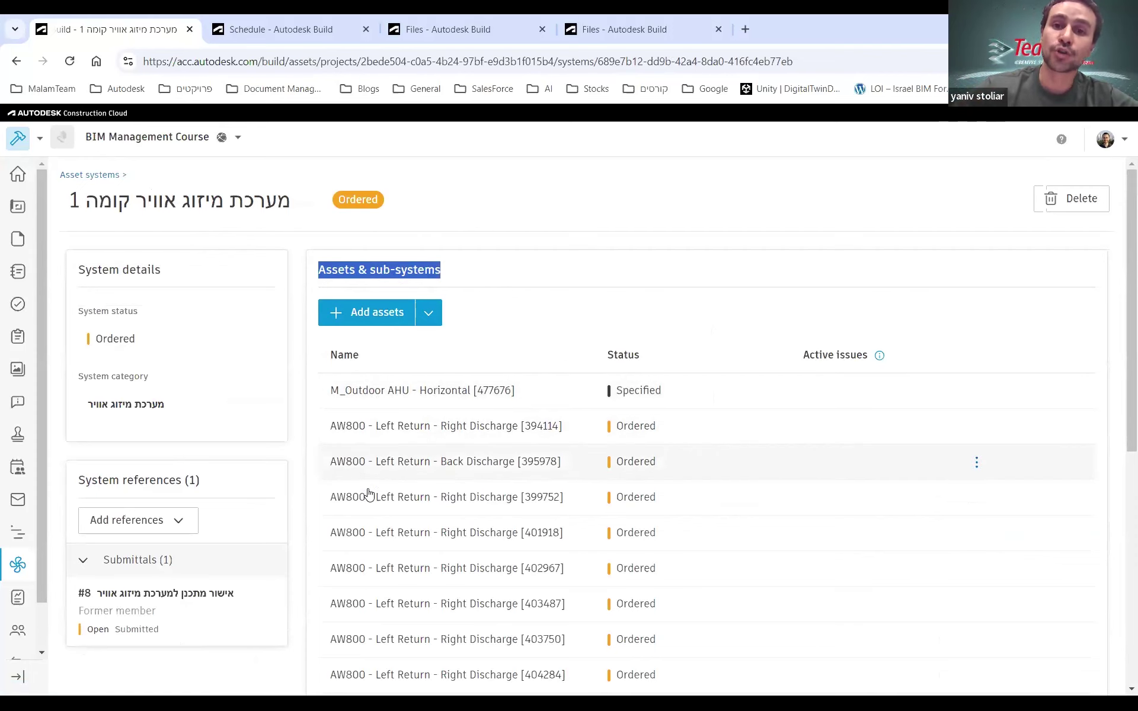
scroll(369, 474, "down", 6)
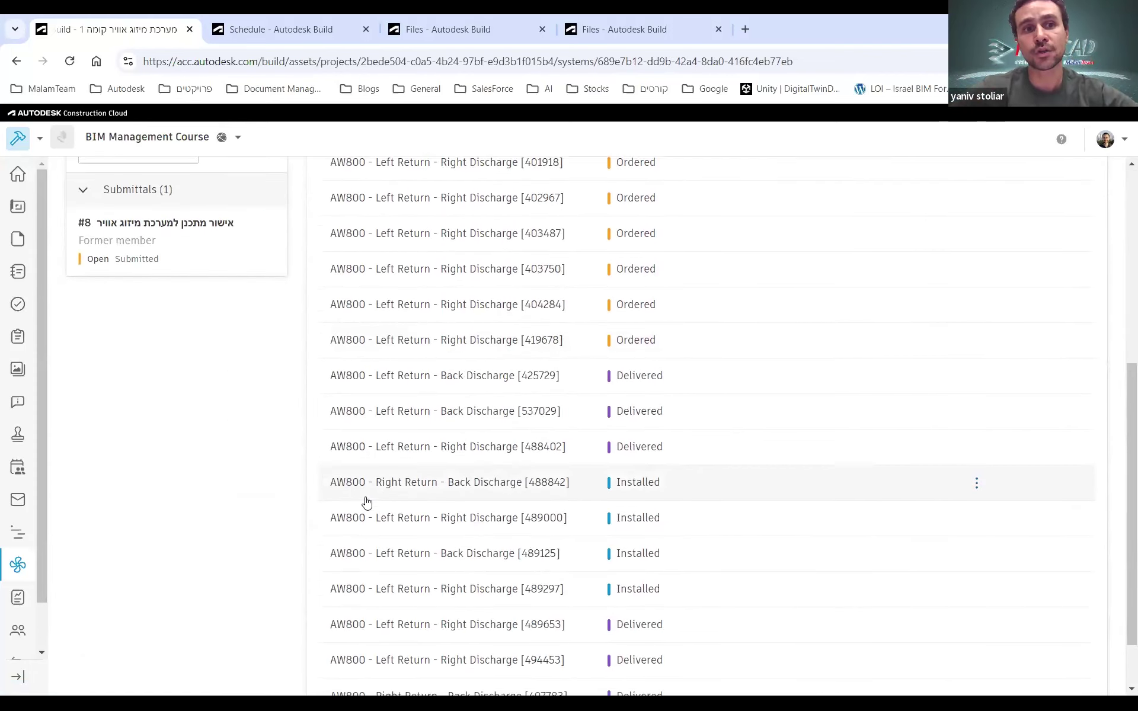
scroll(367, 503, "up", 3)
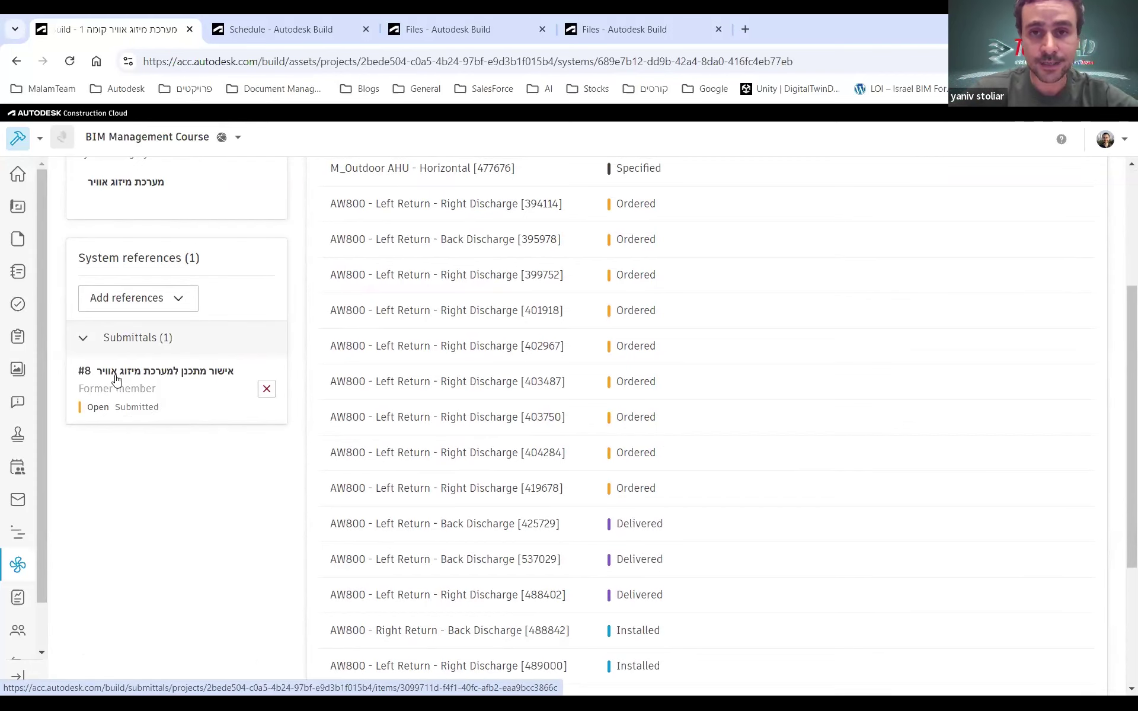
scroll(116, 380, "up", 4)
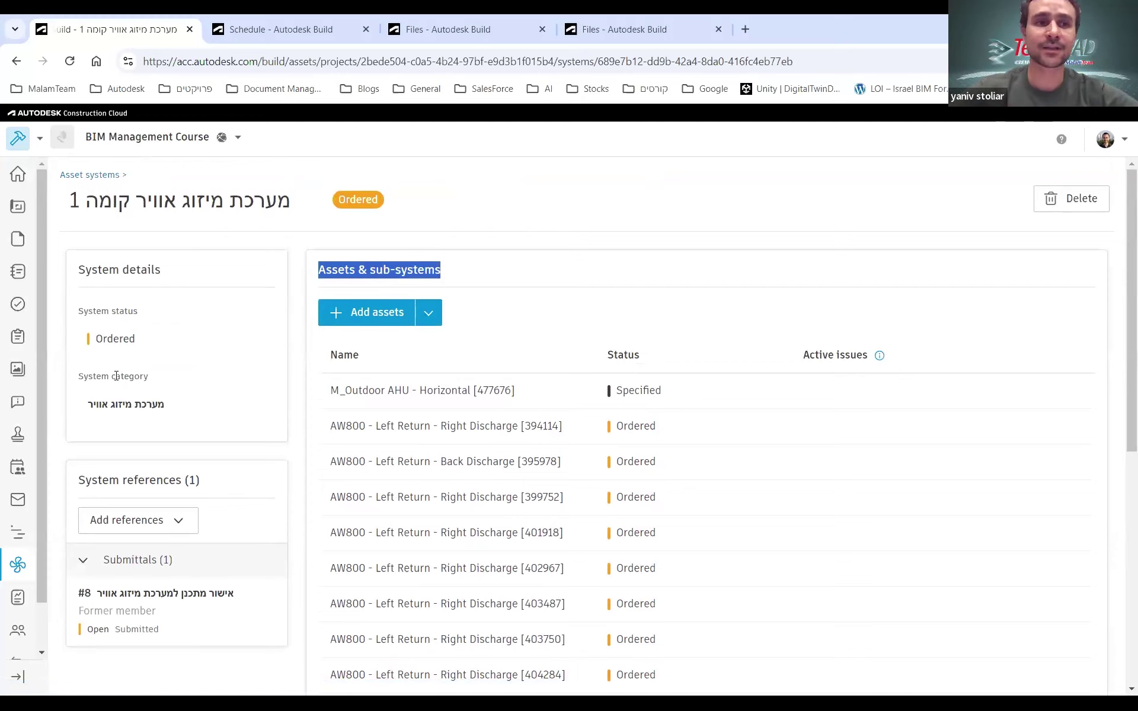
left_click(104, 174)
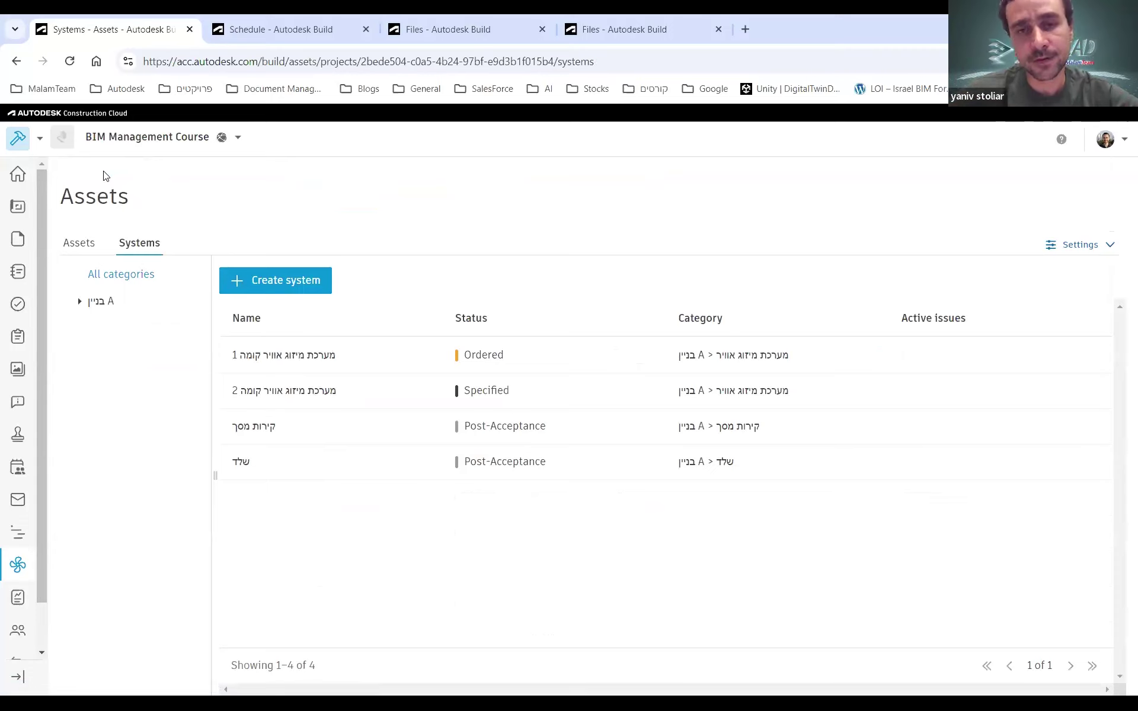
Open the asset settings and view the subcategories of בניין A in both the asset categories and the system categories.
left_click(1080, 248)
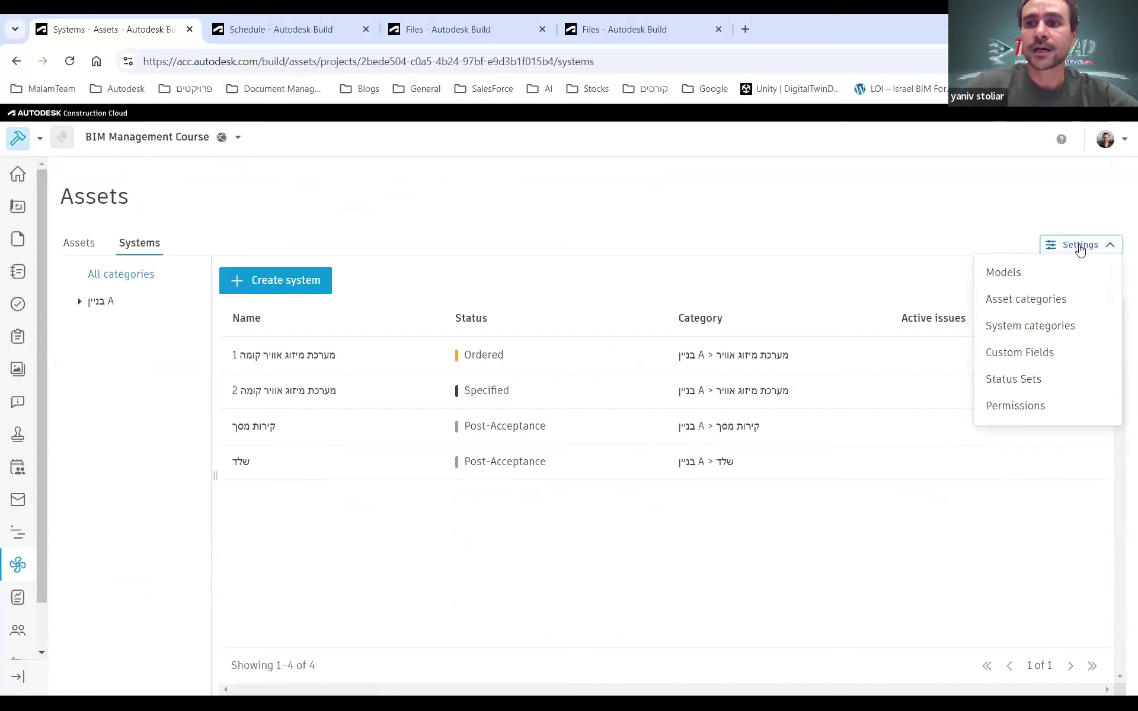
left_click(1034, 272)
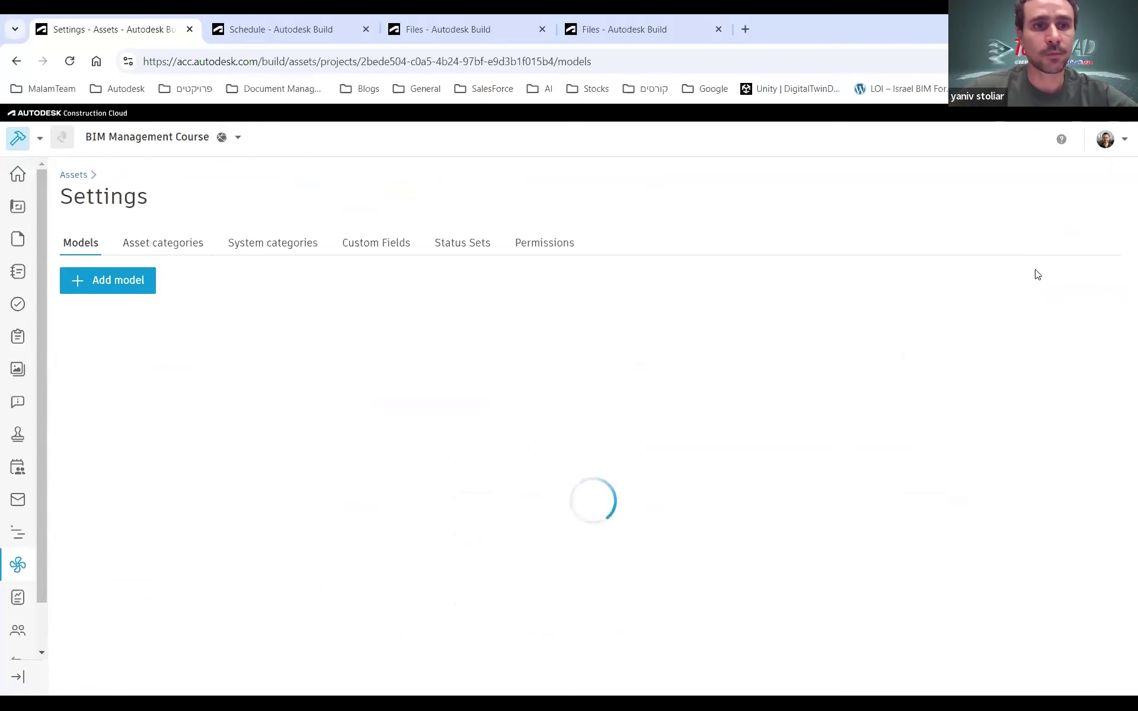
left_click(183, 249)
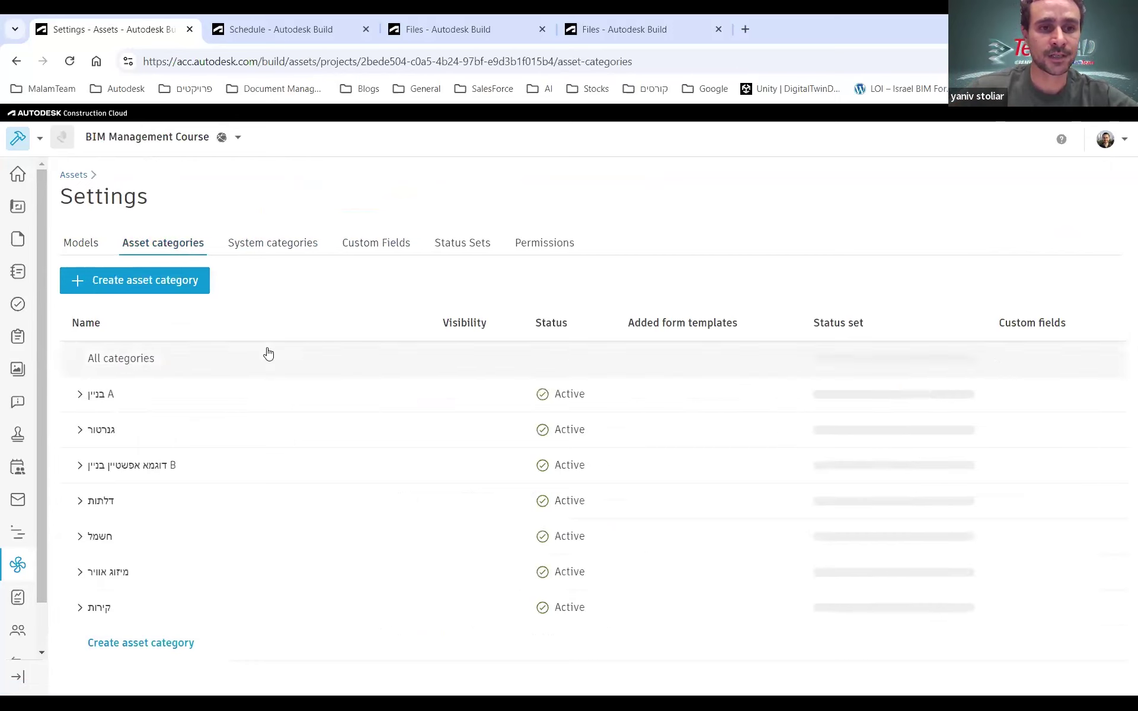
left_click(81, 395)
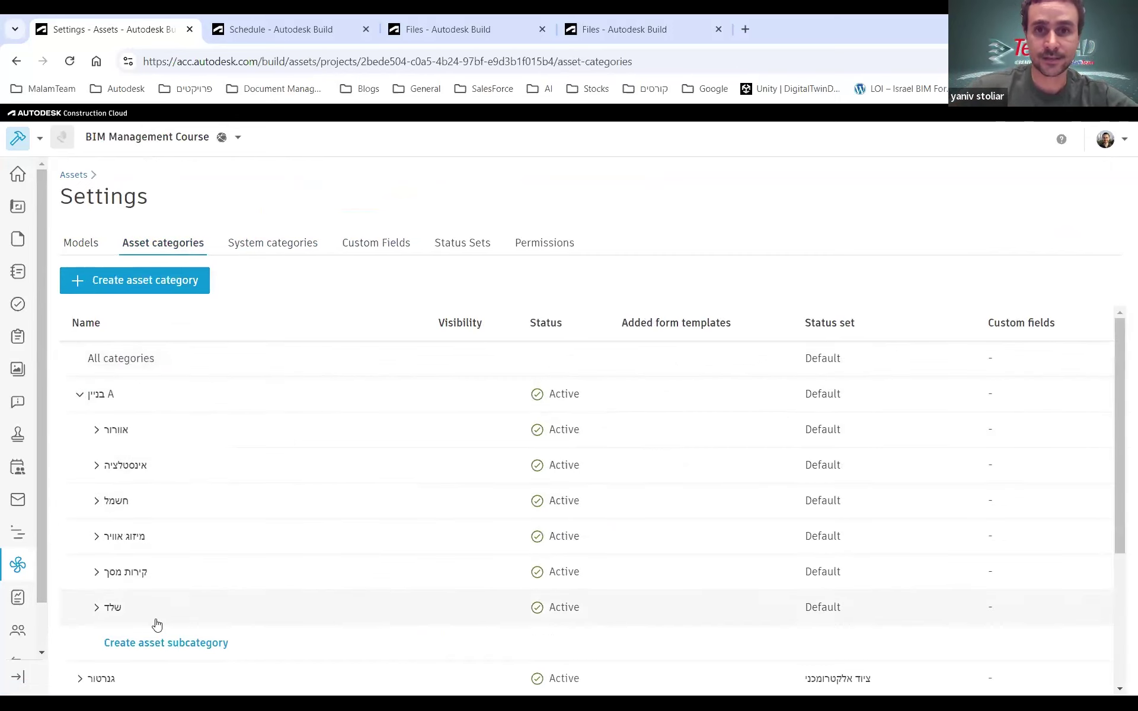
left_click(259, 244)
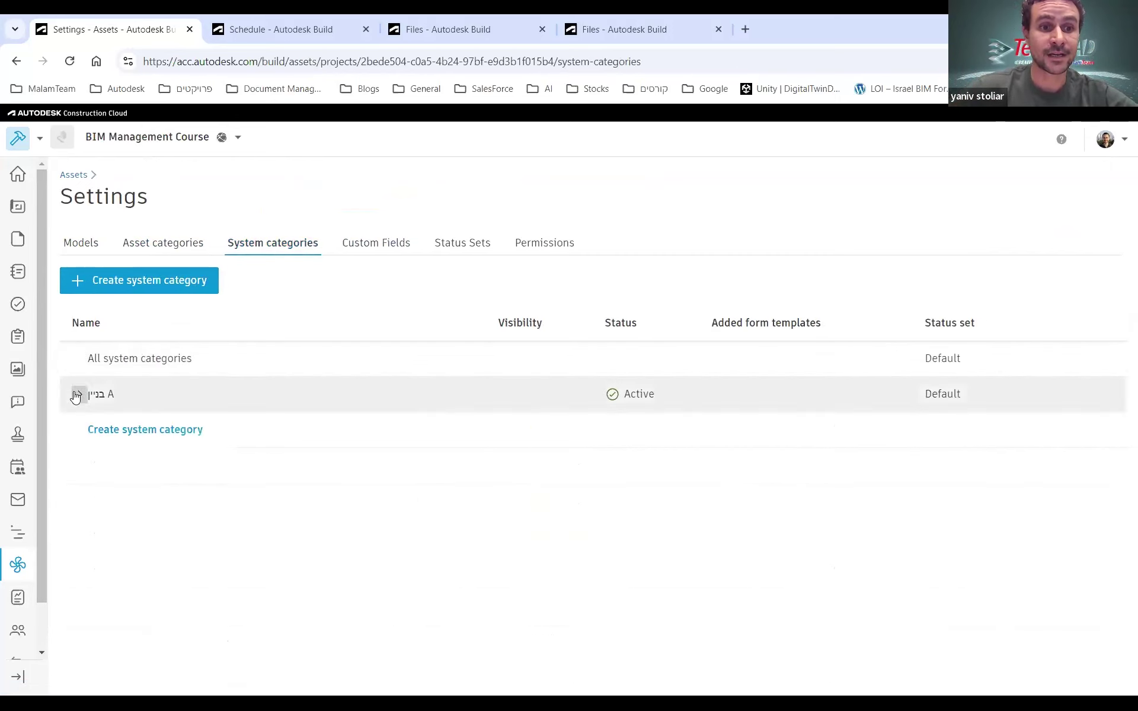
left_click(80, 394)
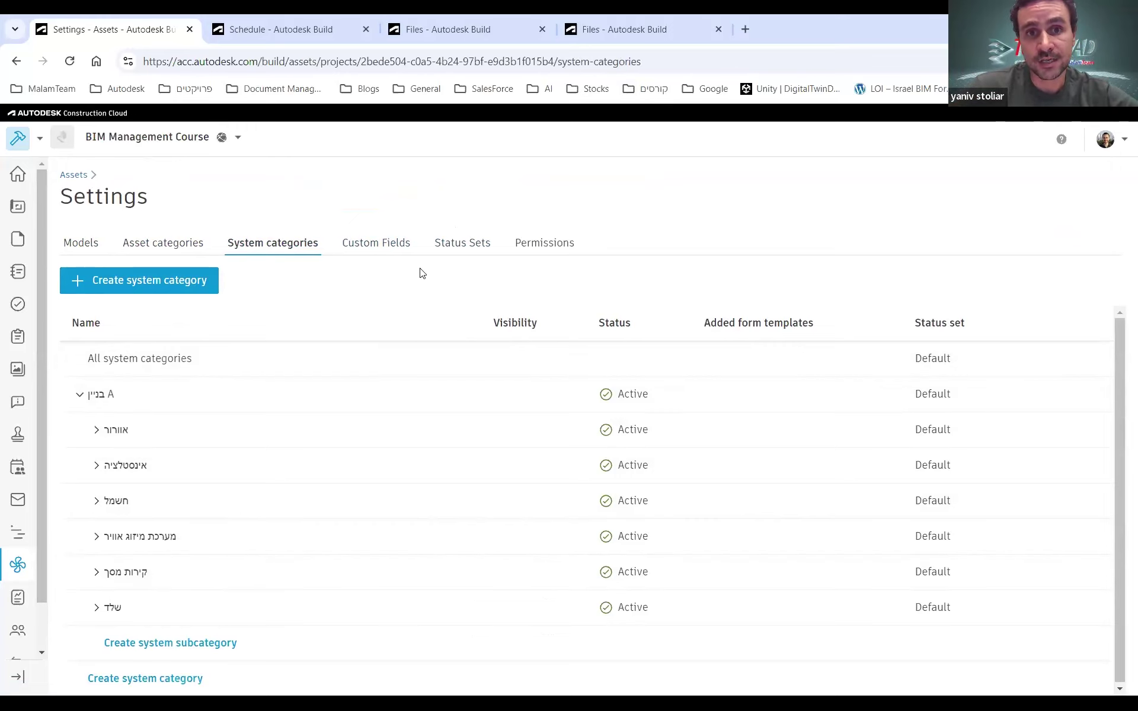
Show the asset status sets and view the statuses defined in the דלתות and ציוד אלקטרומכני sets.
left_click(470, 246)
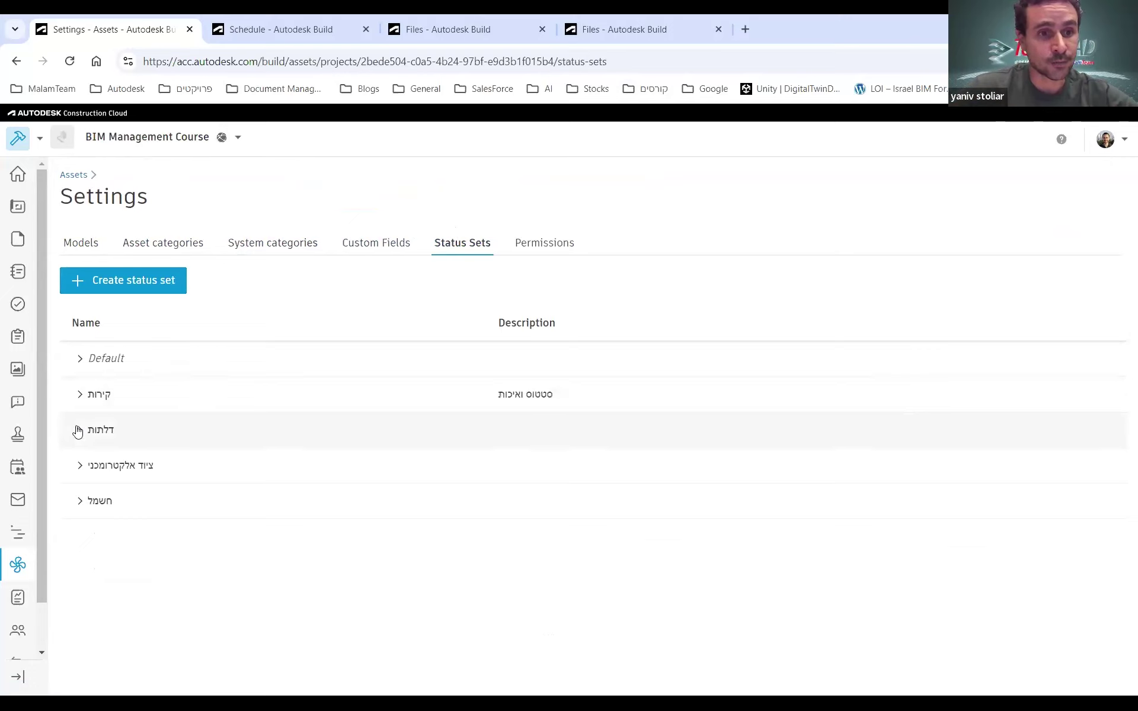
left_click(78, 431)
scroll(127, 444, "down", 2)
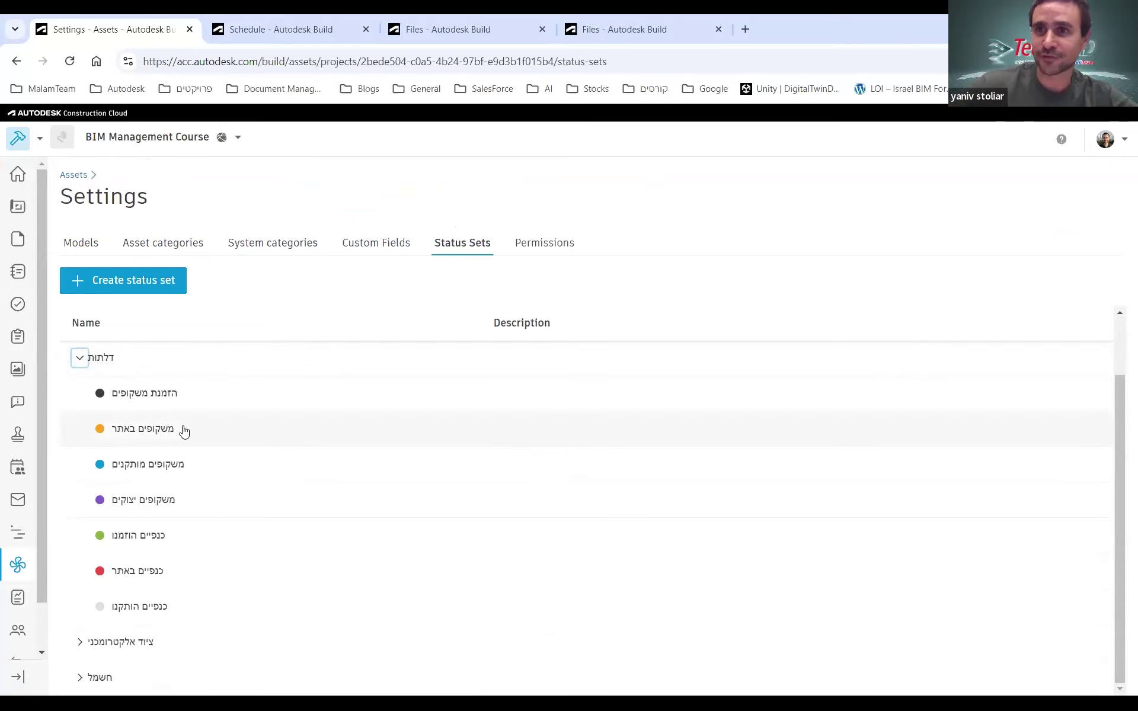
left_click(80, 642)
scroll(175, 608, "down", 2)
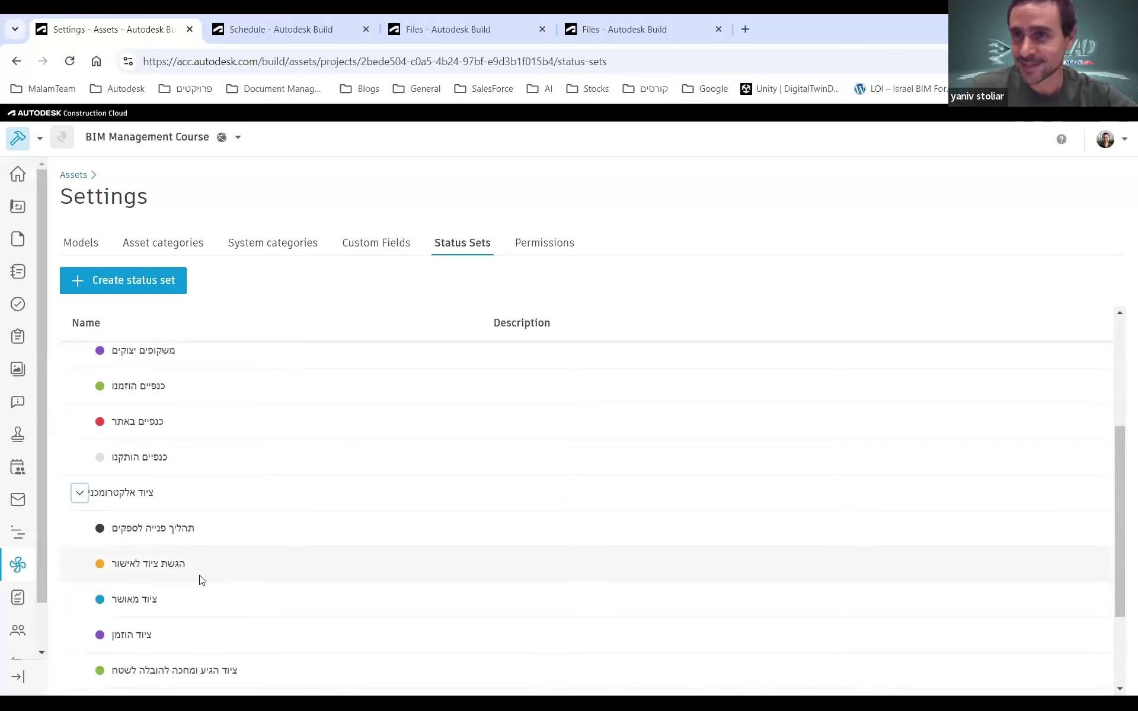
Open the asset mappings of rmeadvancedsampleproject.rvt from the asset settings' models and expand בניין A down to מיזוג אוויר.
scroll(201, 580, "down", 1)
left_click(83, 245)
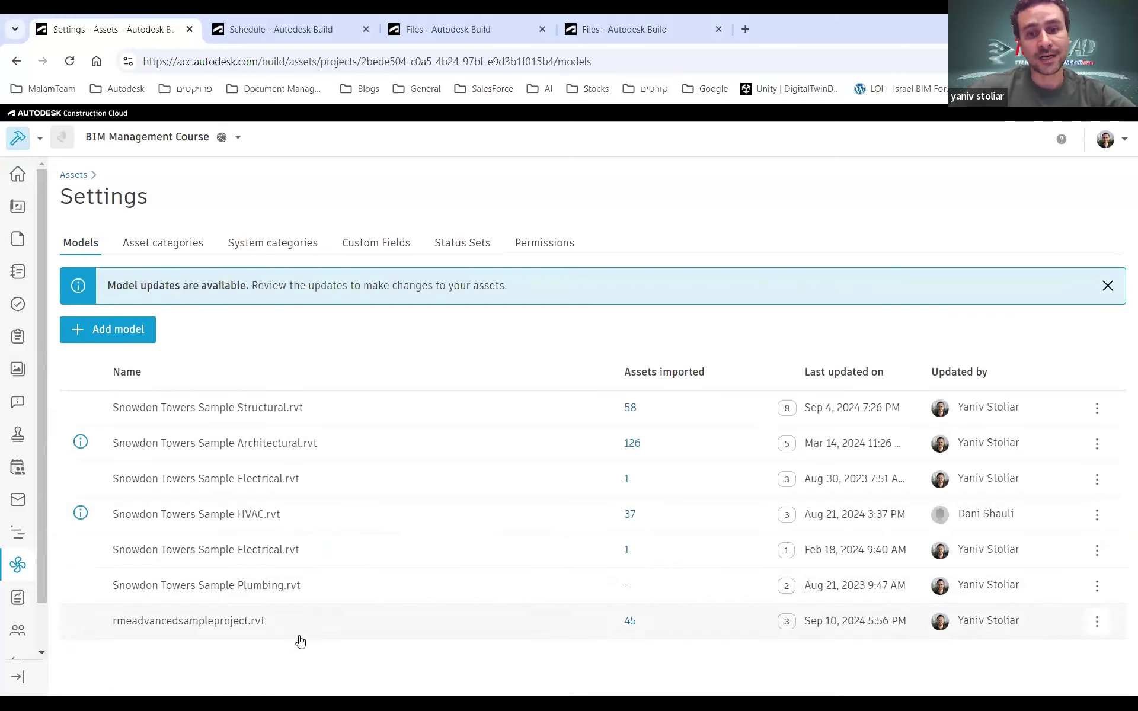
left_click(243, 623)
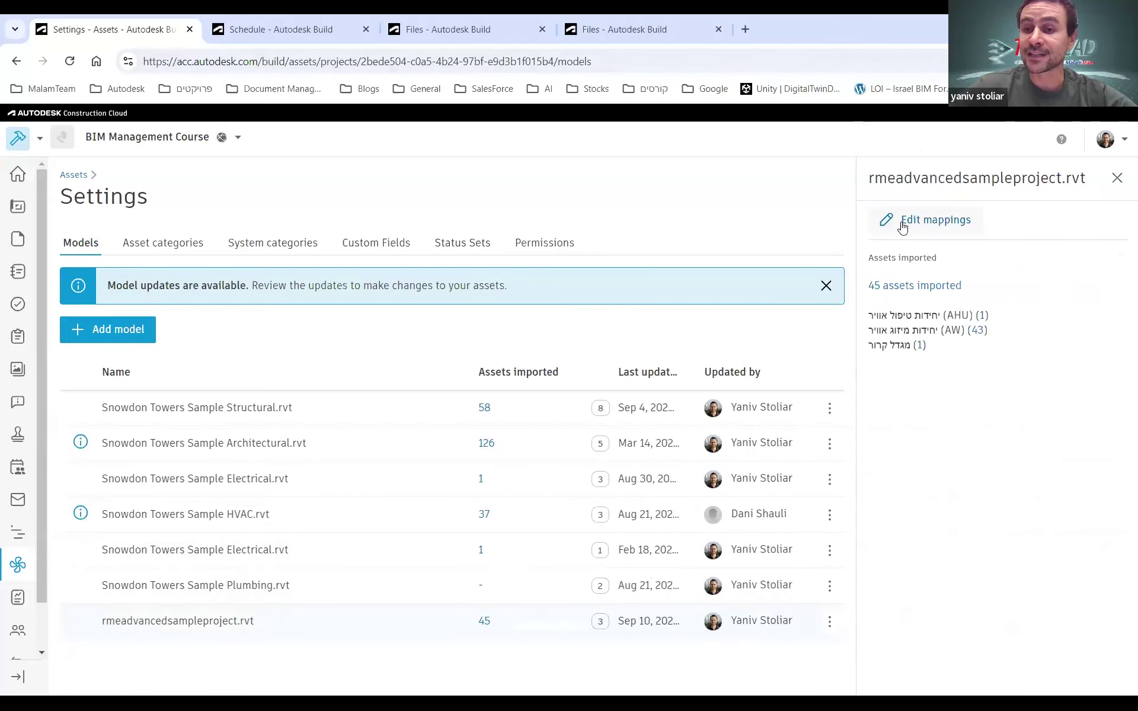
left_click(902, 228)
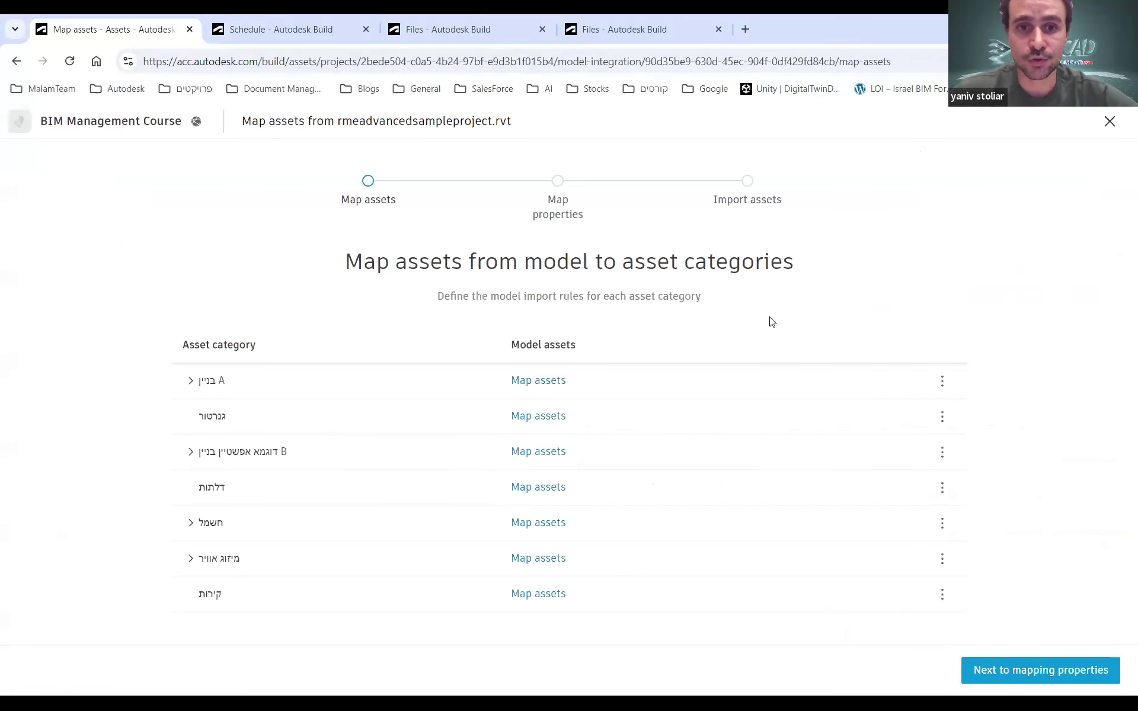
left_click(191, 380)
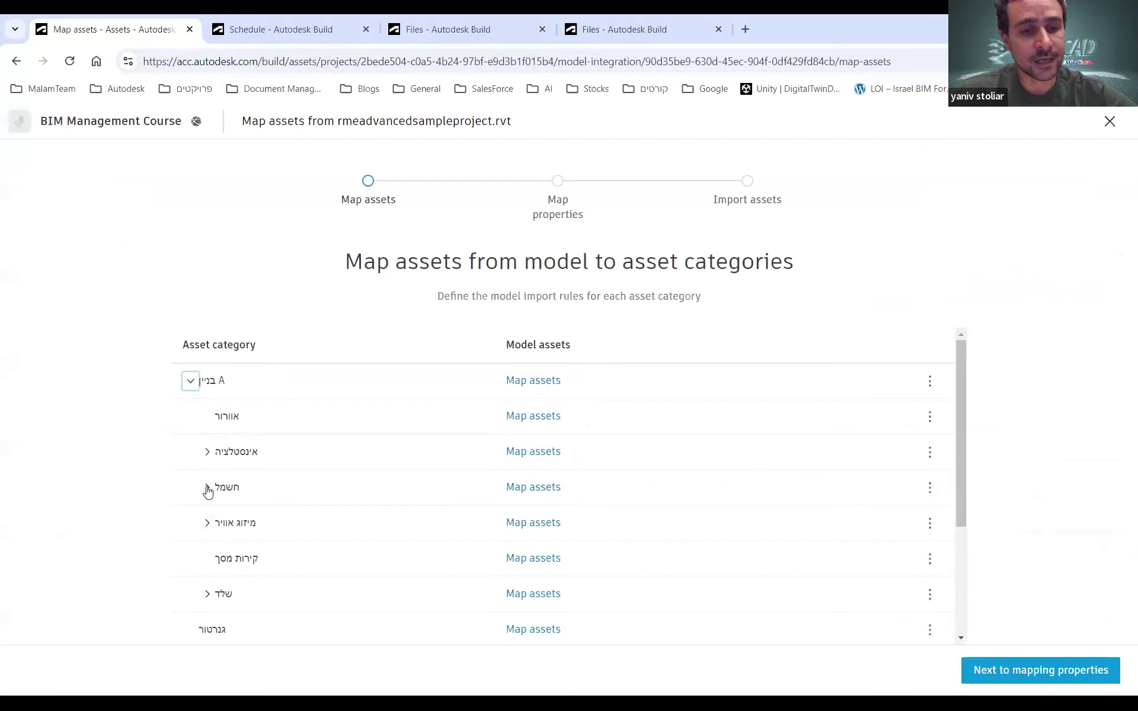
left_click(208, 523)
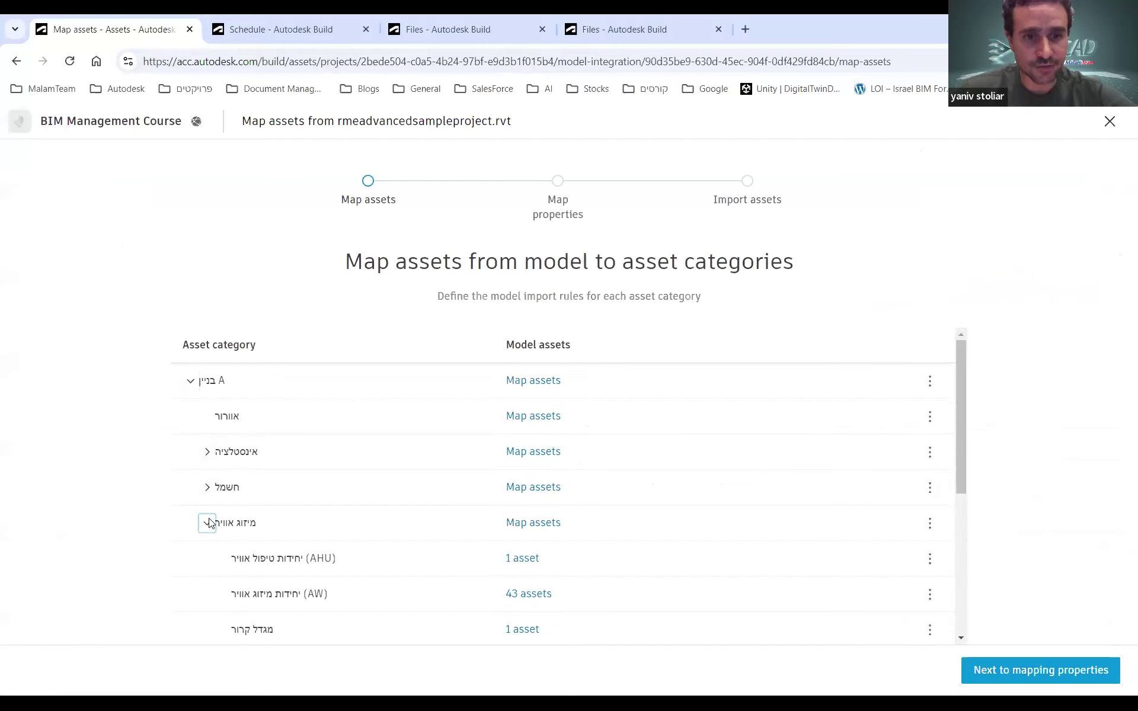
Review the import rule and matched model assets for the category יחידות מיזוג אוויר (AW), leaving the rule without saving.
left_click_drag(235, 597, 592, 596)
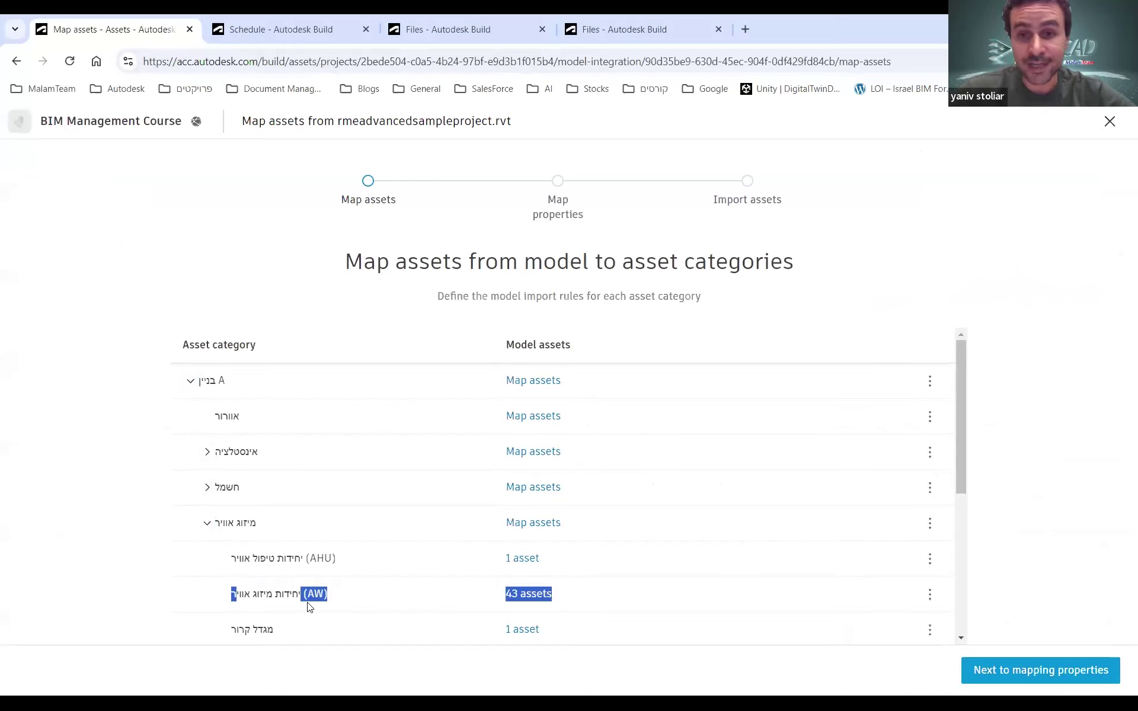
left_click(409, 600)
left_click(530, 595)
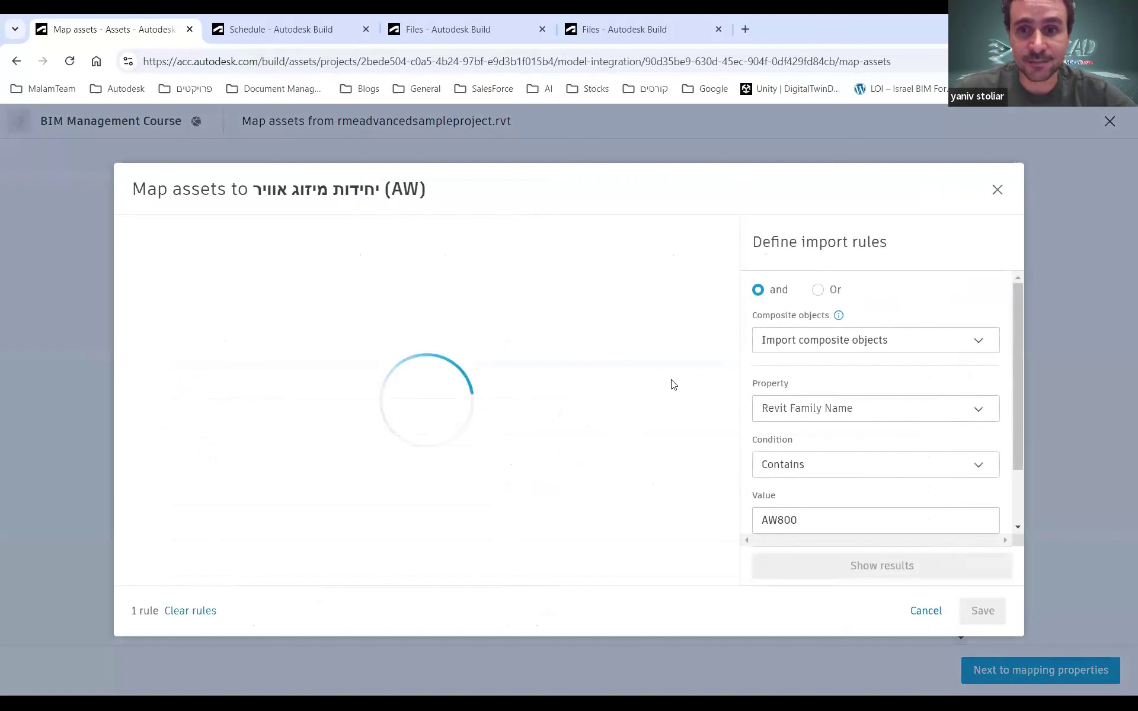
mouse_move(838, 315)
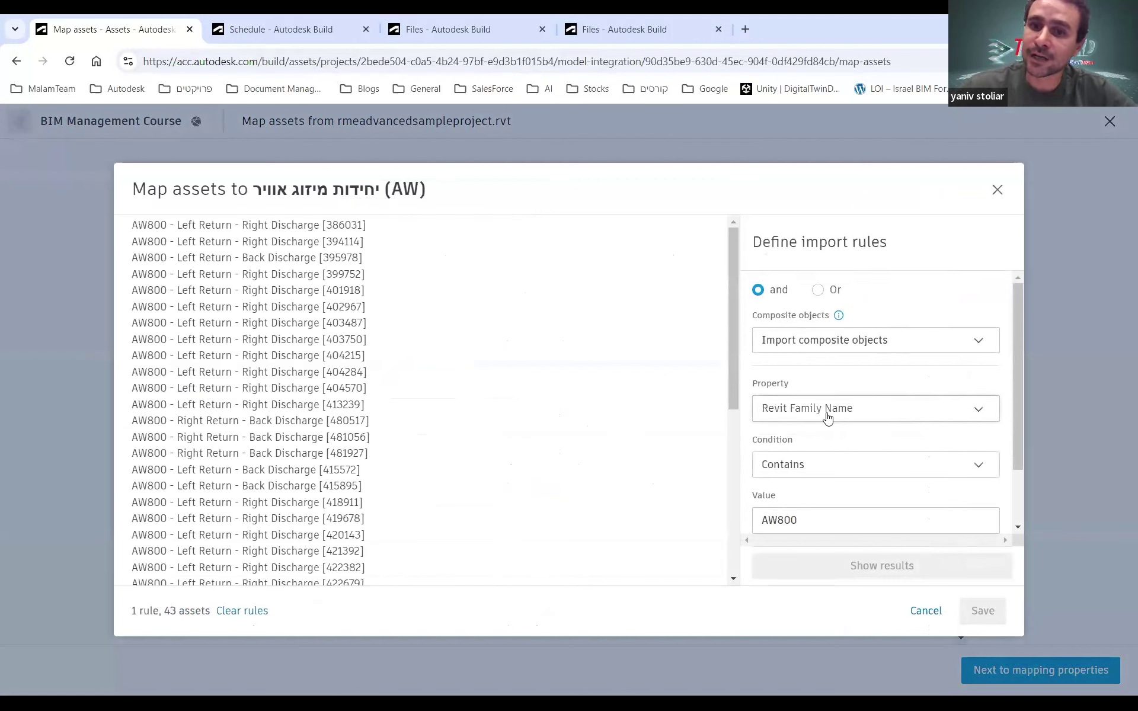
scroll(827, 421, "down", 2)
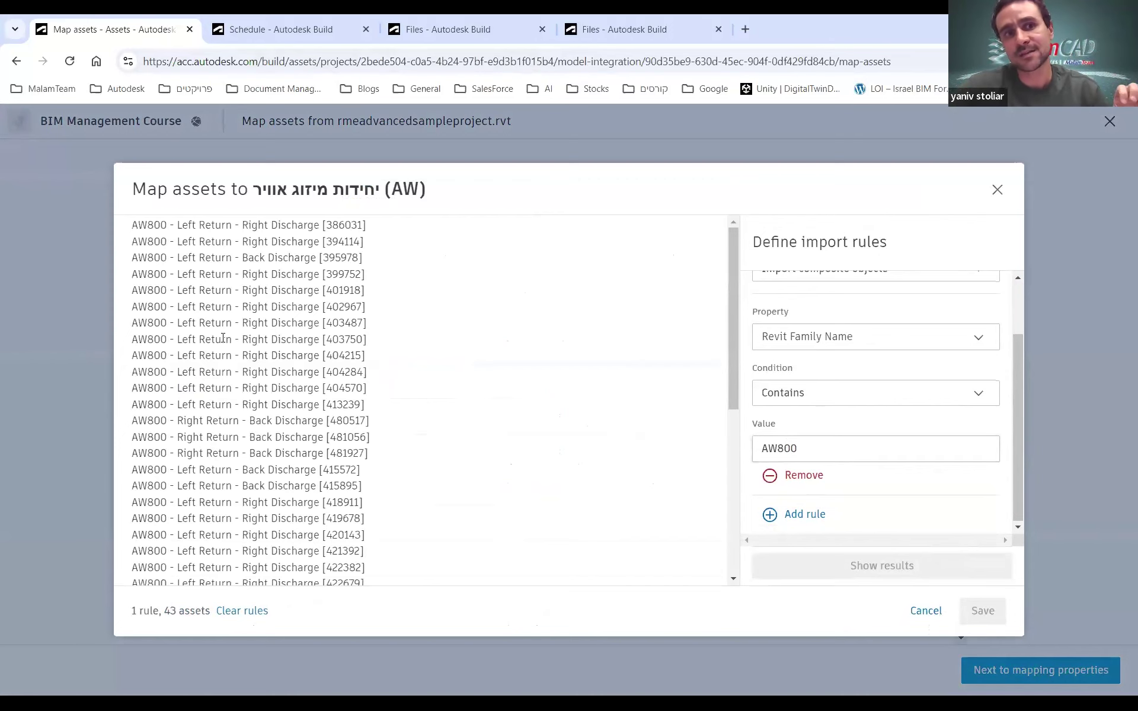
scroll(225, 320, "down", 6)
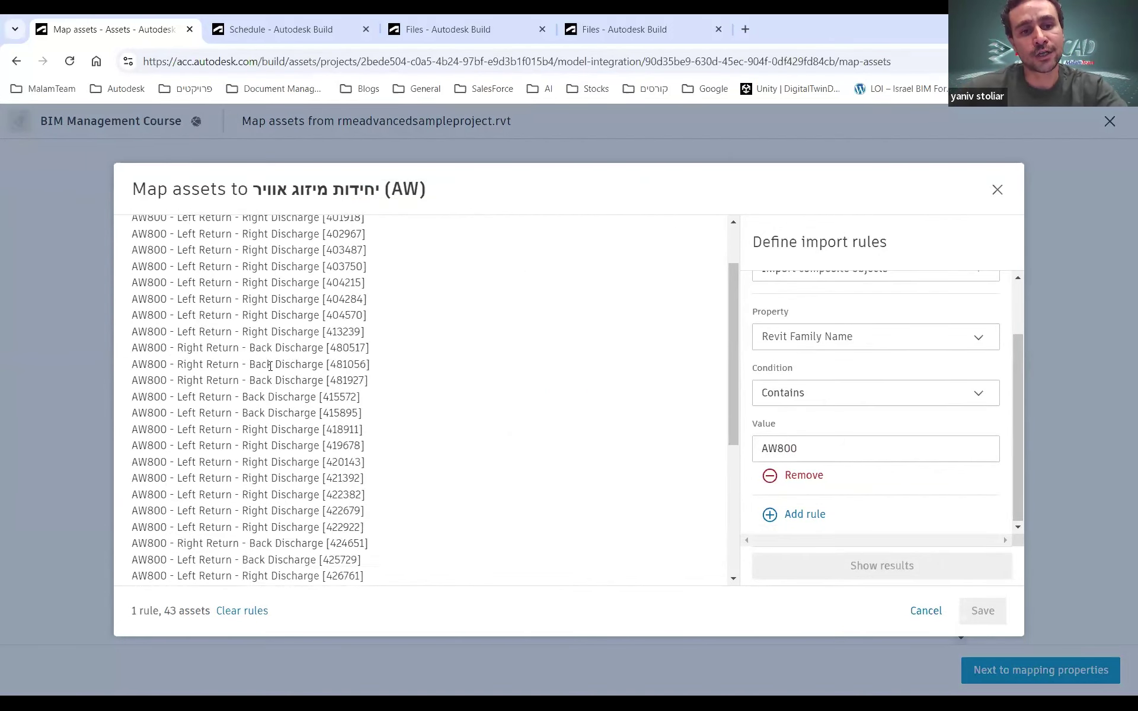
left_click_drag(165, 610, 215, 619)
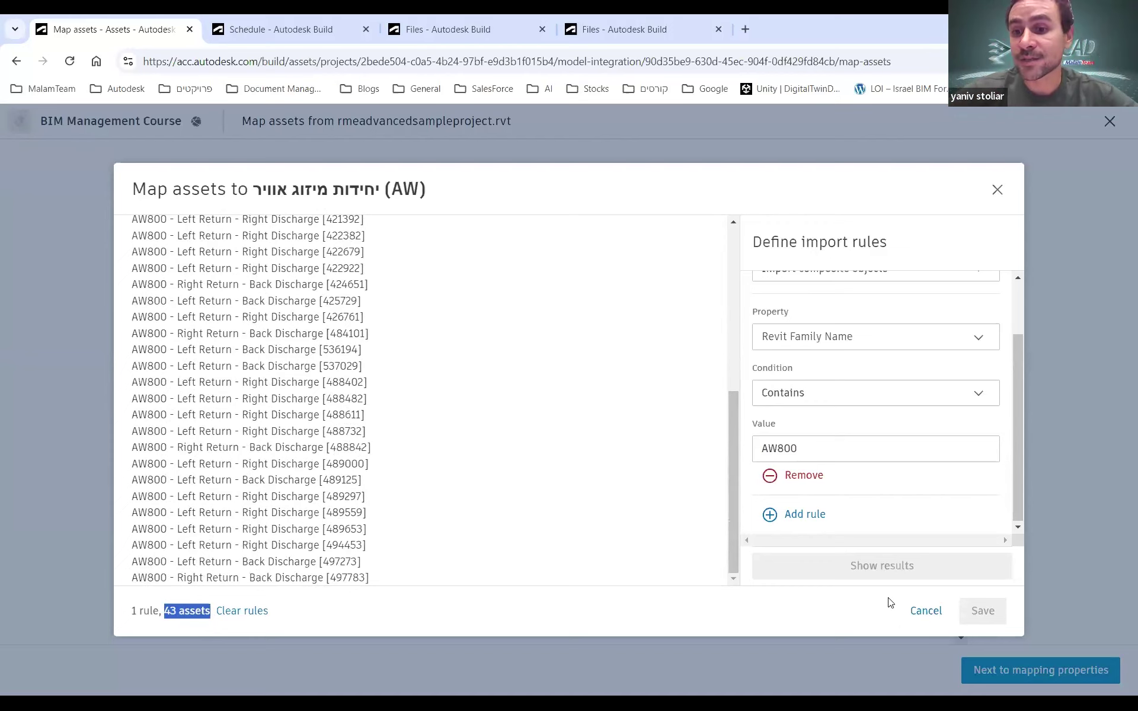
left_click(929, 611)
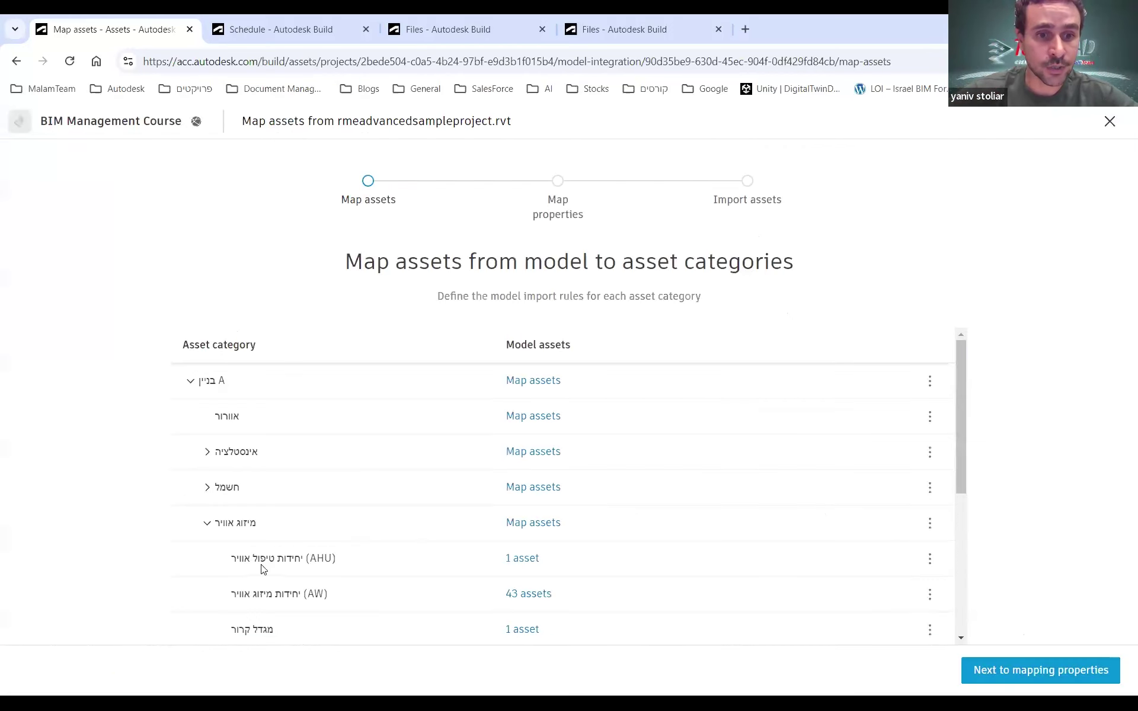
Review the import rule and matched asset for the category יחידות טיפול אוויר (AHU), leaving the rule without saving.
left_click(531, 558)
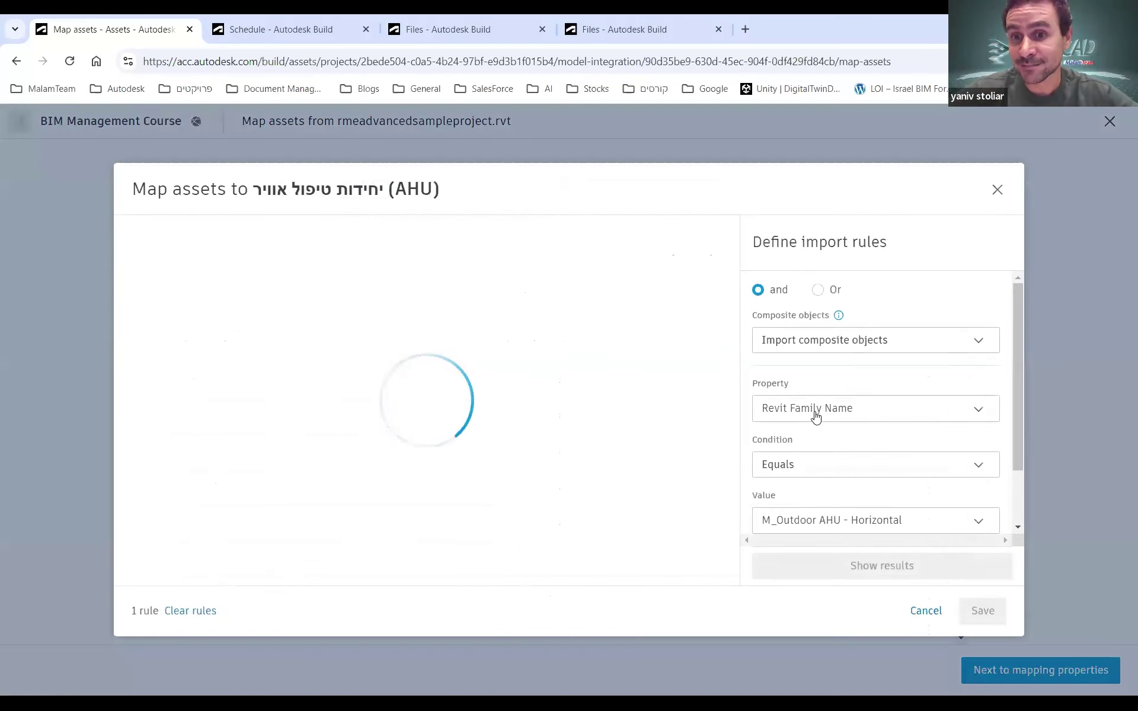
scroll(813, 411, "down", 2)
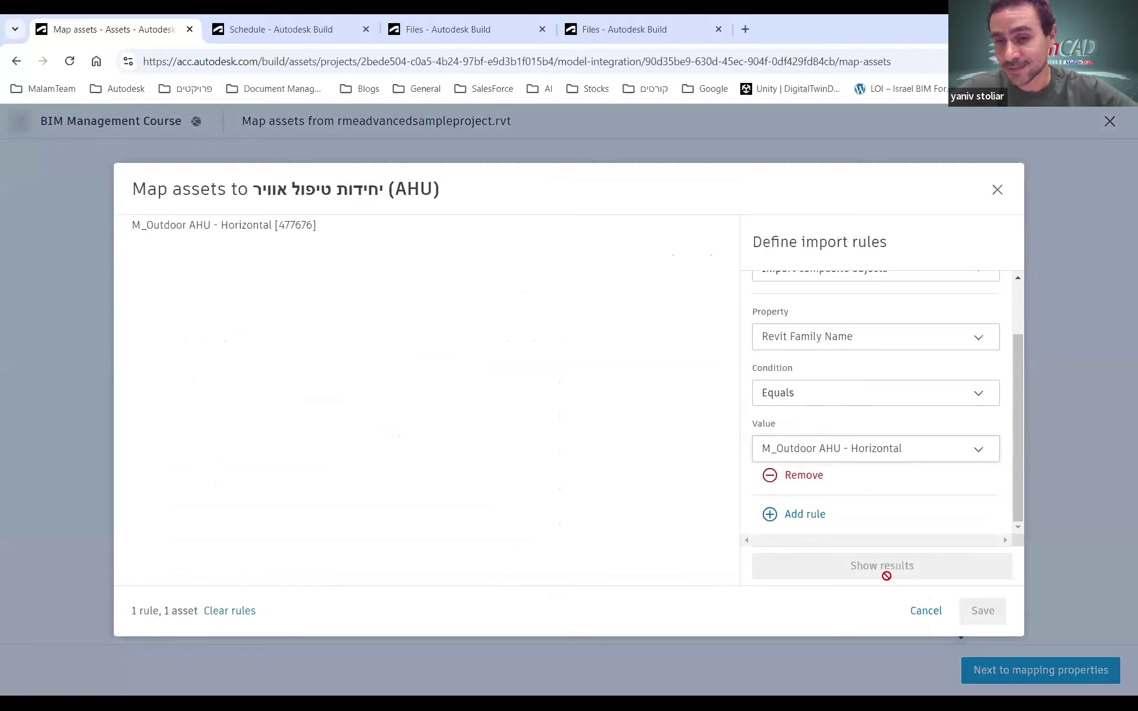
left_click(924, 610)
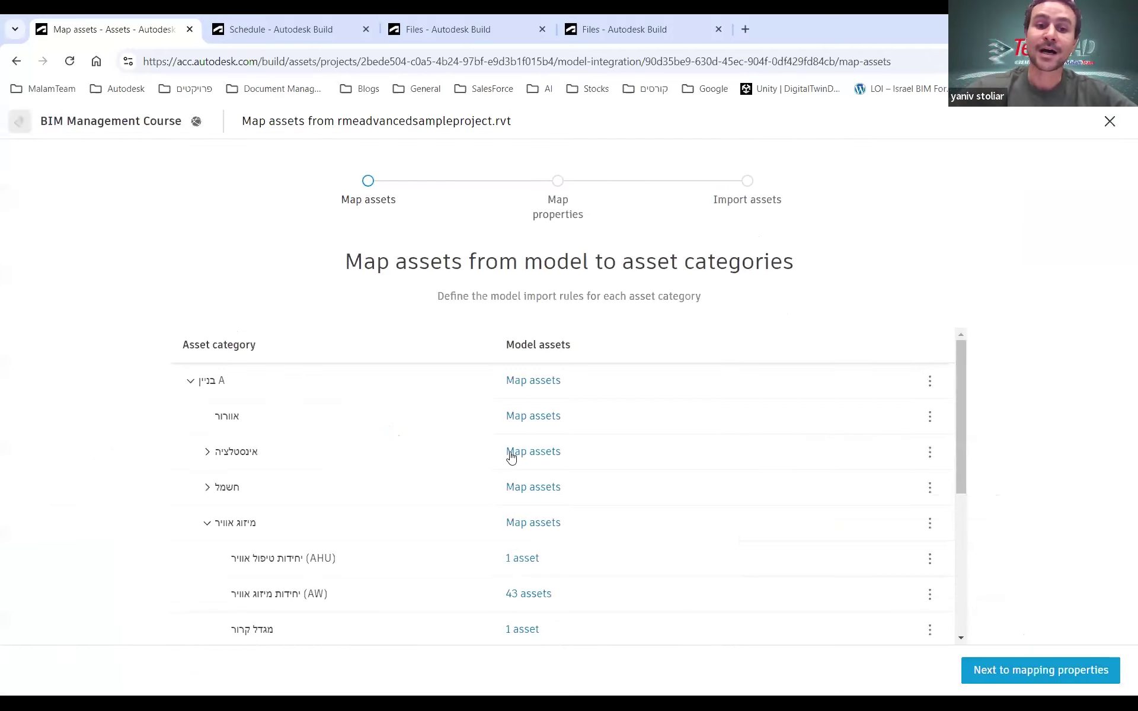
Review which model properties feed the asset fields of יחידות מיזוג אוויר (AW), and exit the asset mapping without importing.
left_click(1008, 672)
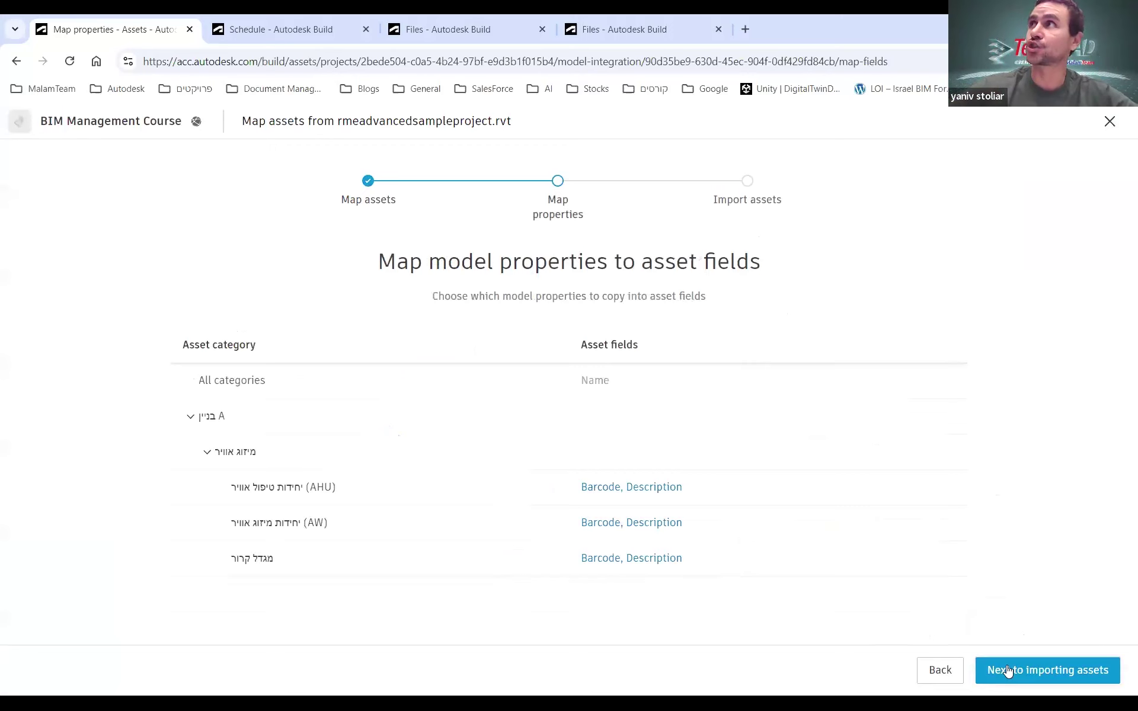
left_click(665, 525)
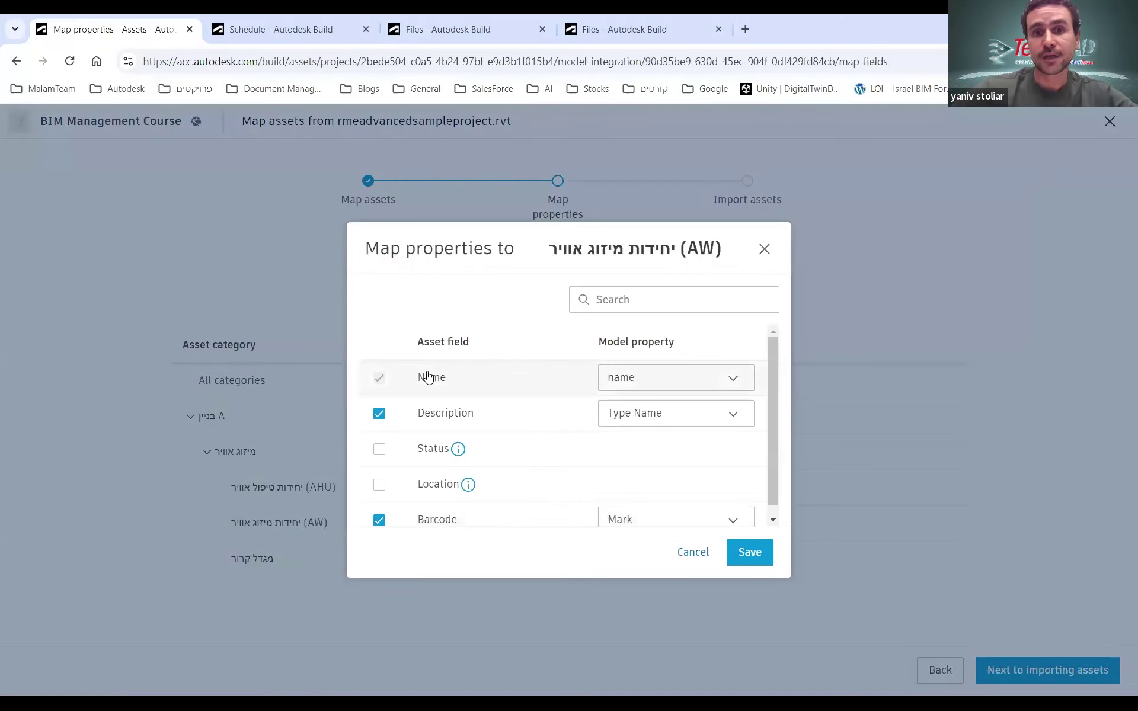
left_click_drag(455, 379, 415, 386)
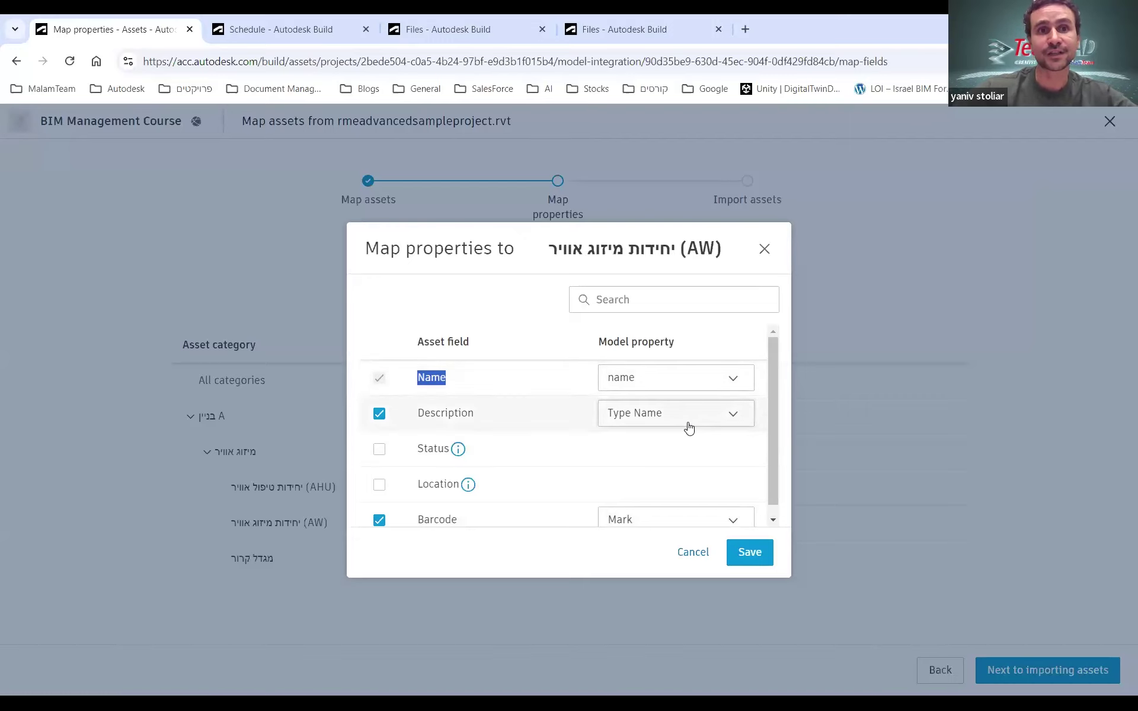
scroll(699, 475, "down", 1)
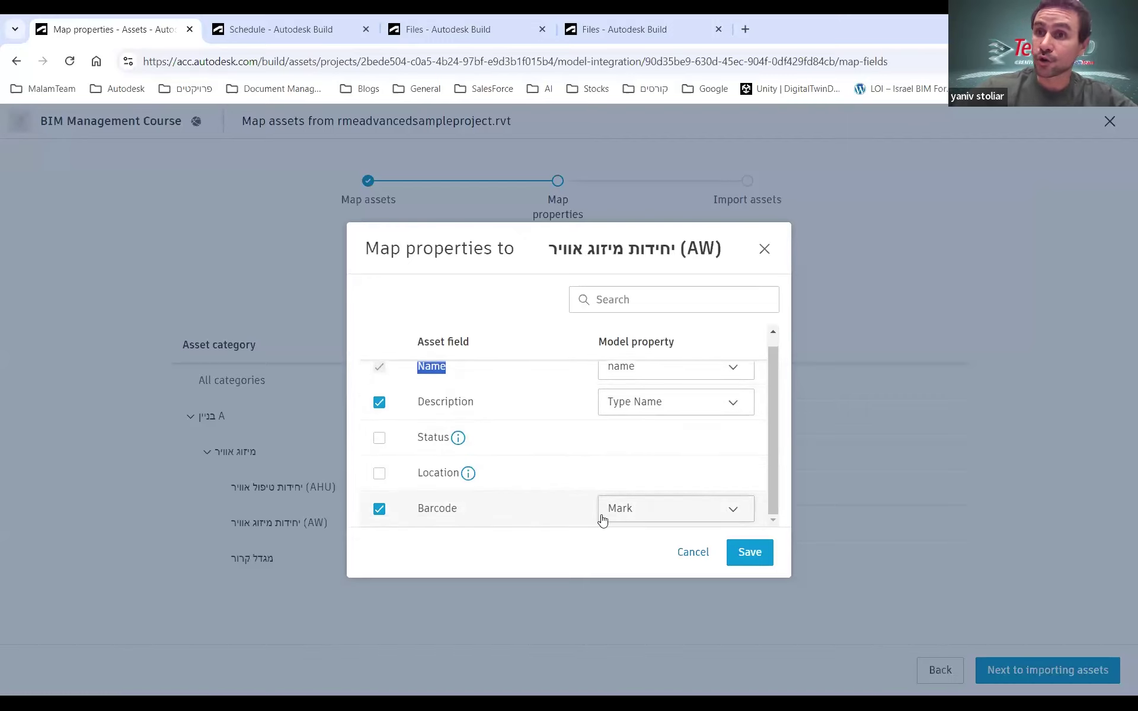
left_click(765, 249)
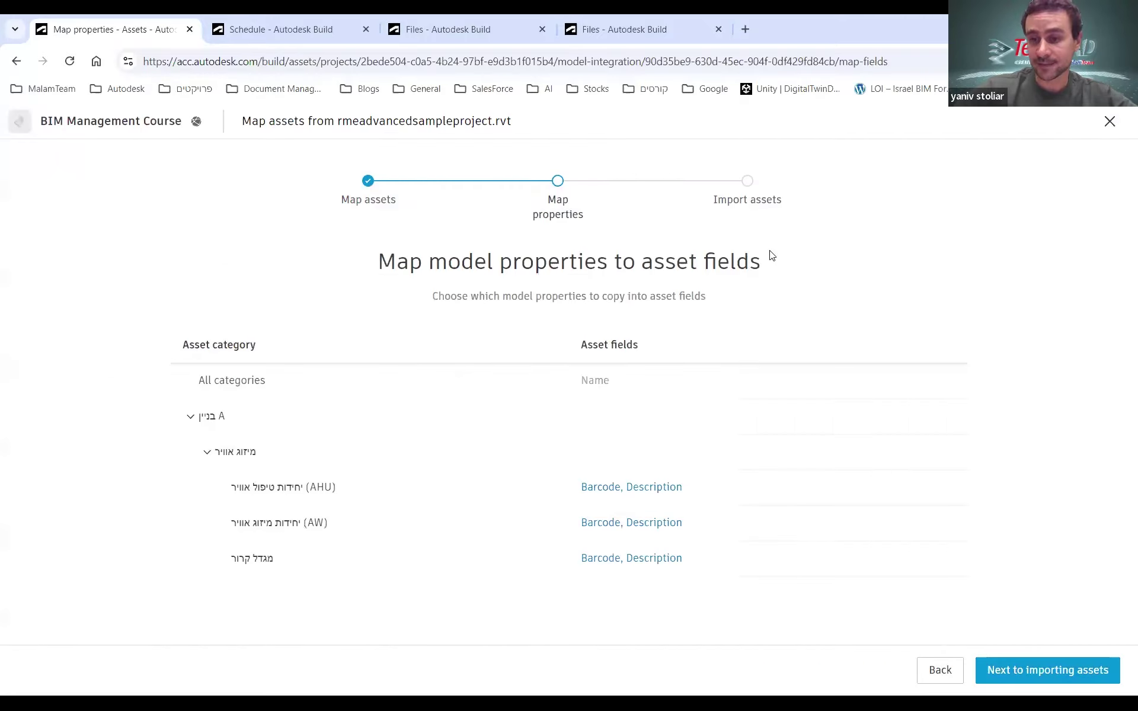
left_click(943, 670)
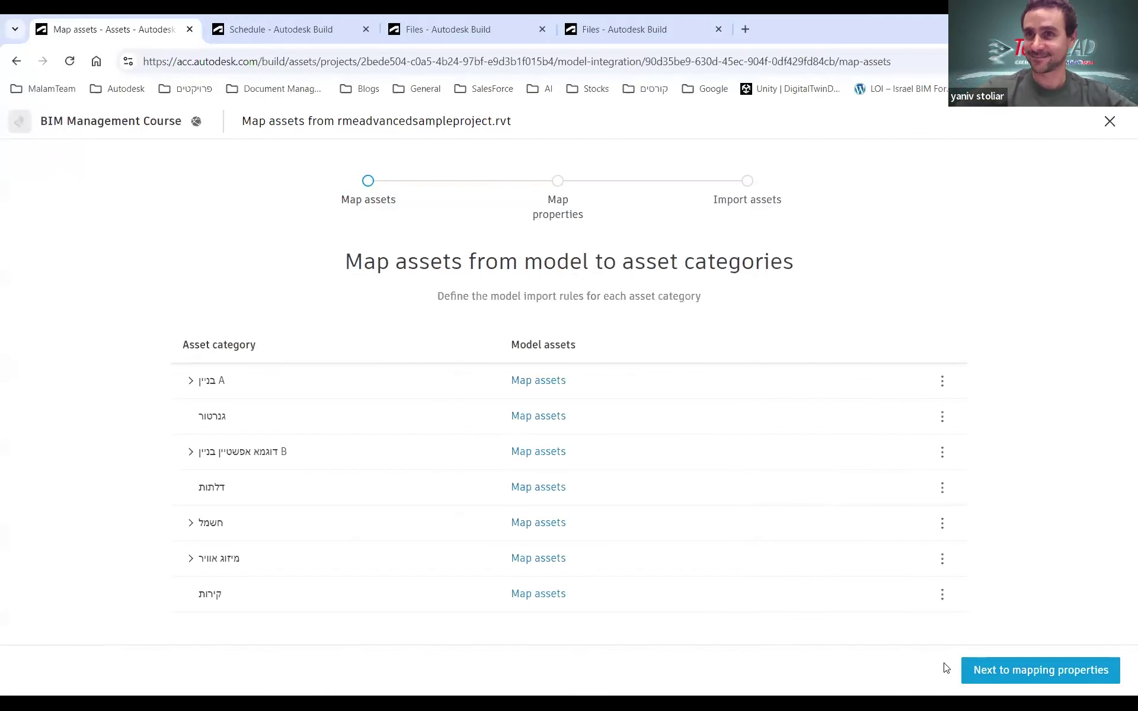
left_click(1108, 122)
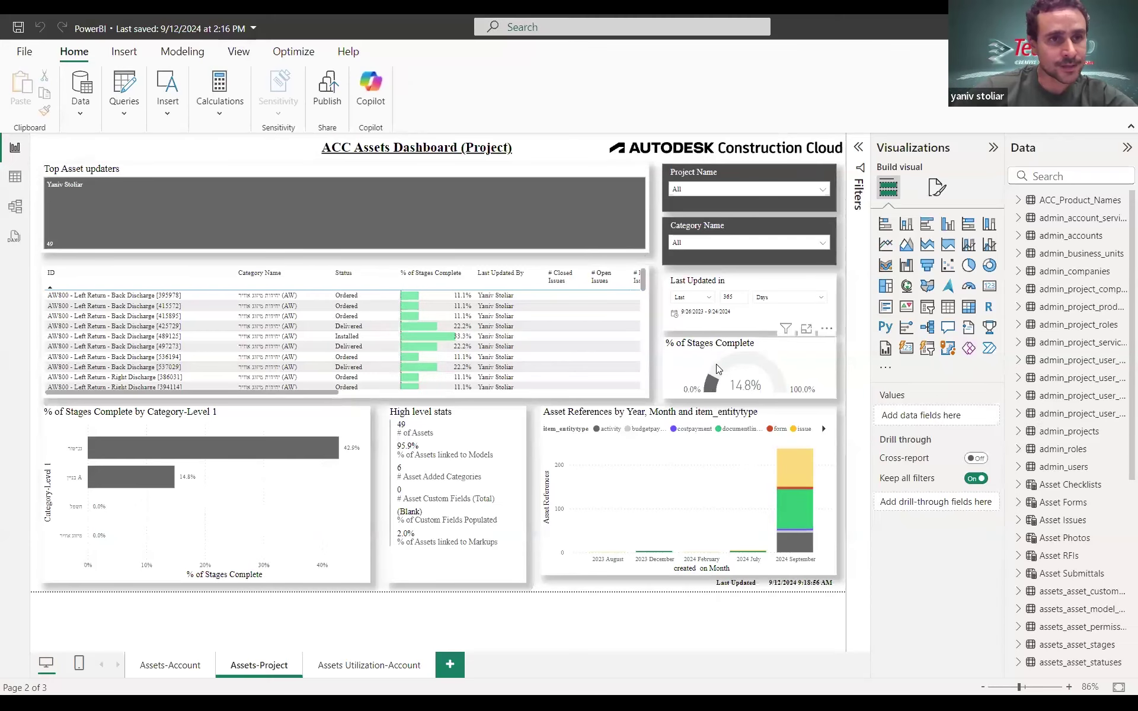
Switch to the Power BI ACC Assets Dashboard (Project), enlarge the asset table and review the assets' statuses and completed stages.
mouse_move(712, 378)
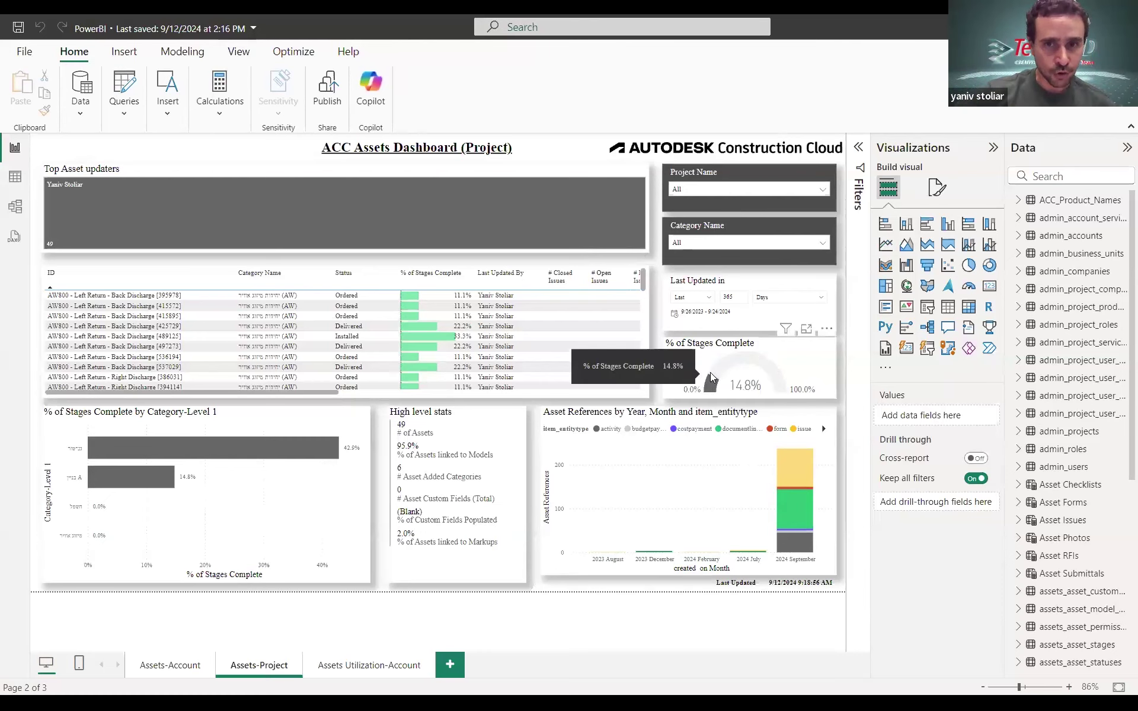
left_click(619, 261)
scroll(386, 271, "down", 3)
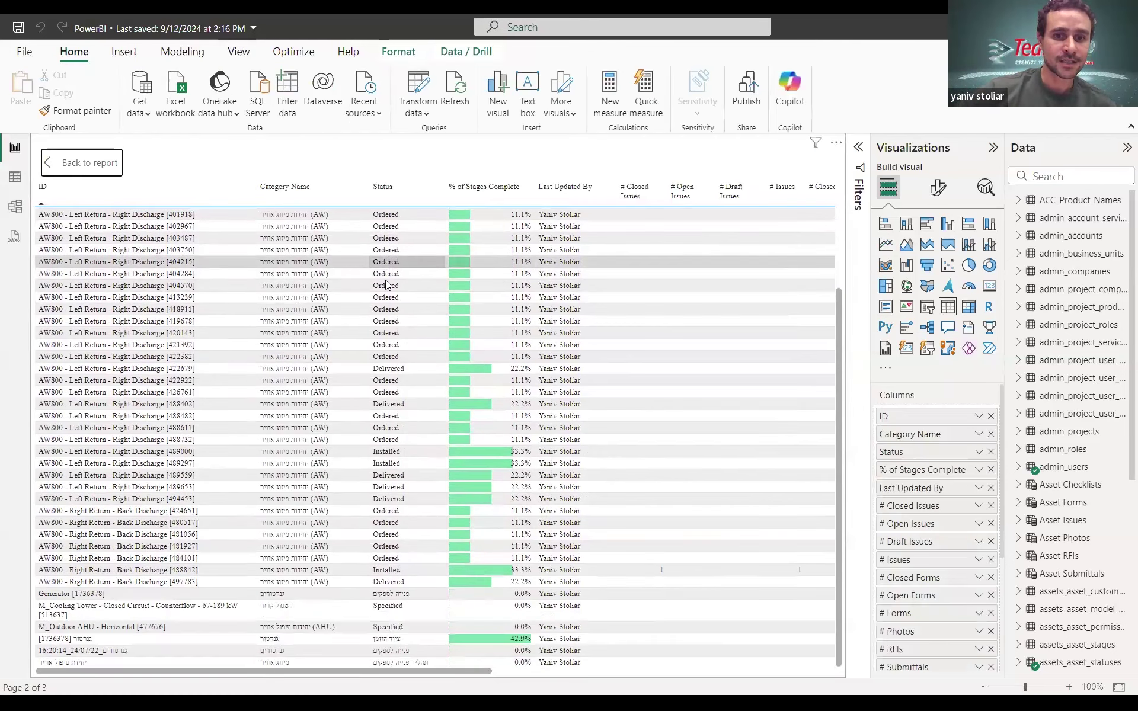
scroll(403, 396, "up", 5)
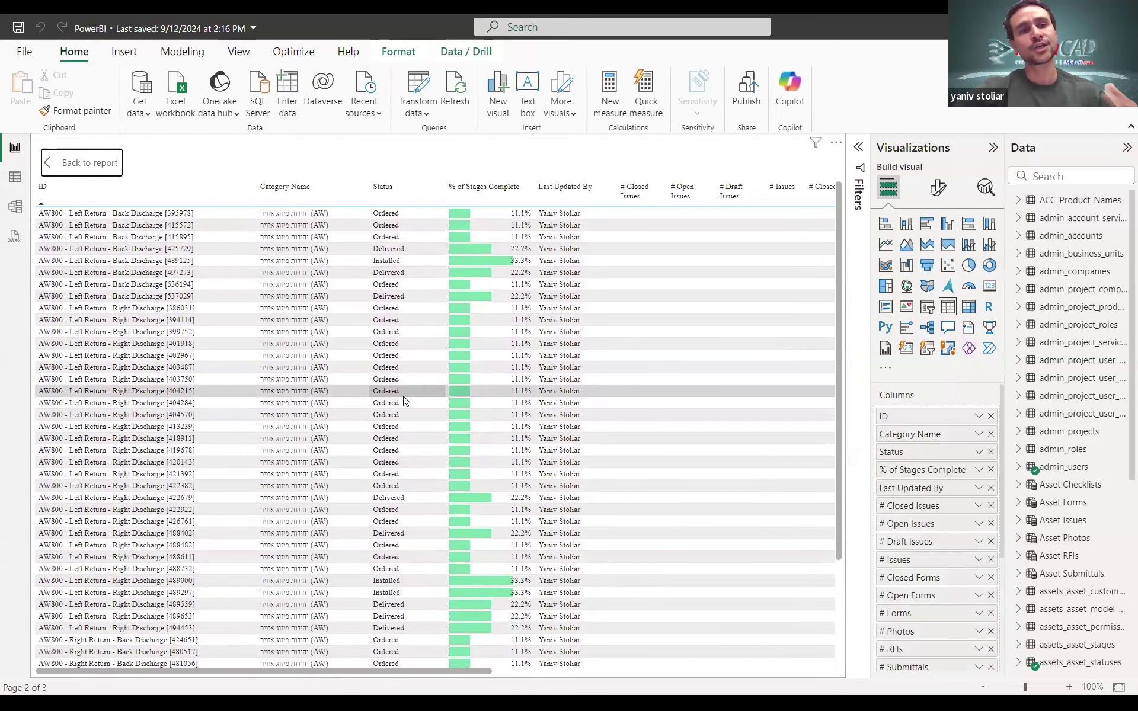
left_click(610, 85)
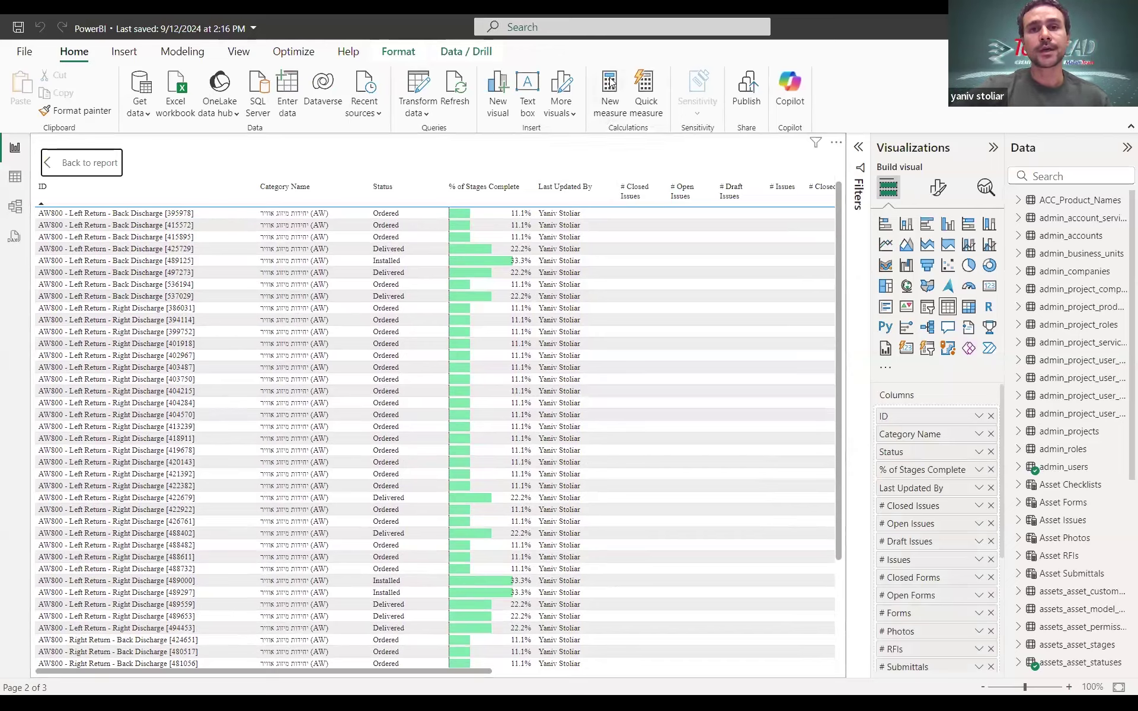